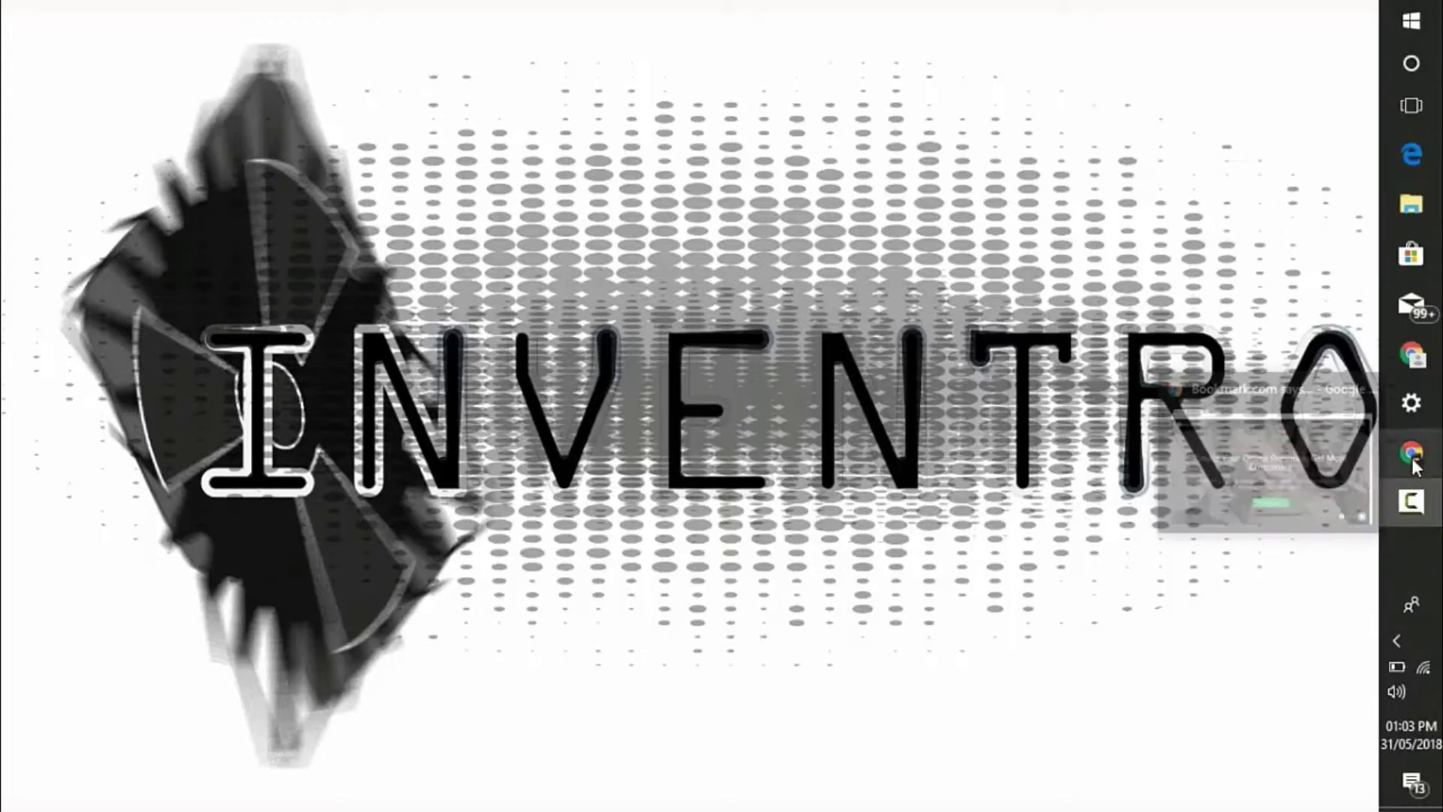
Open a new Chrome window and load bookmark.com
left_click(1413, 459)
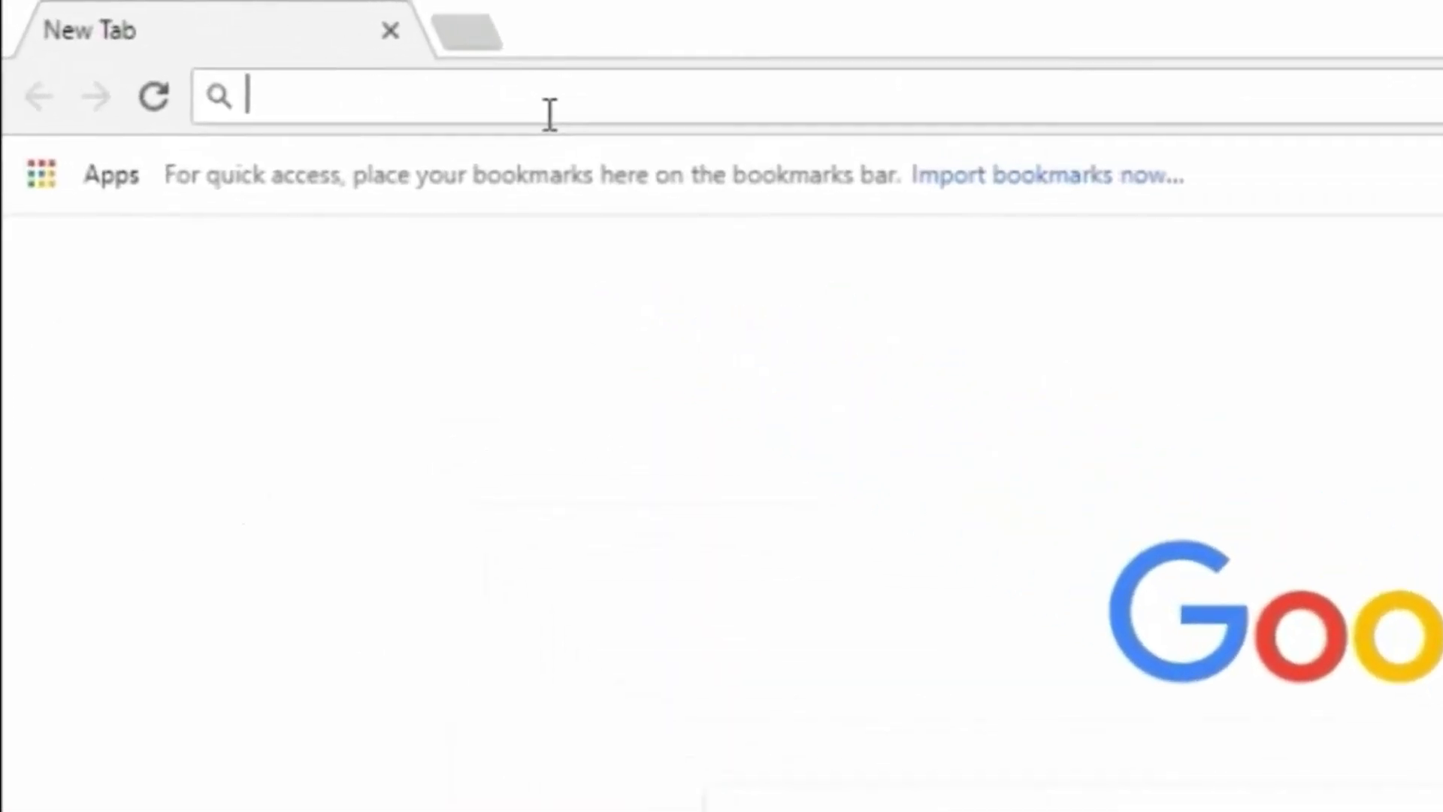
type("bookmark")
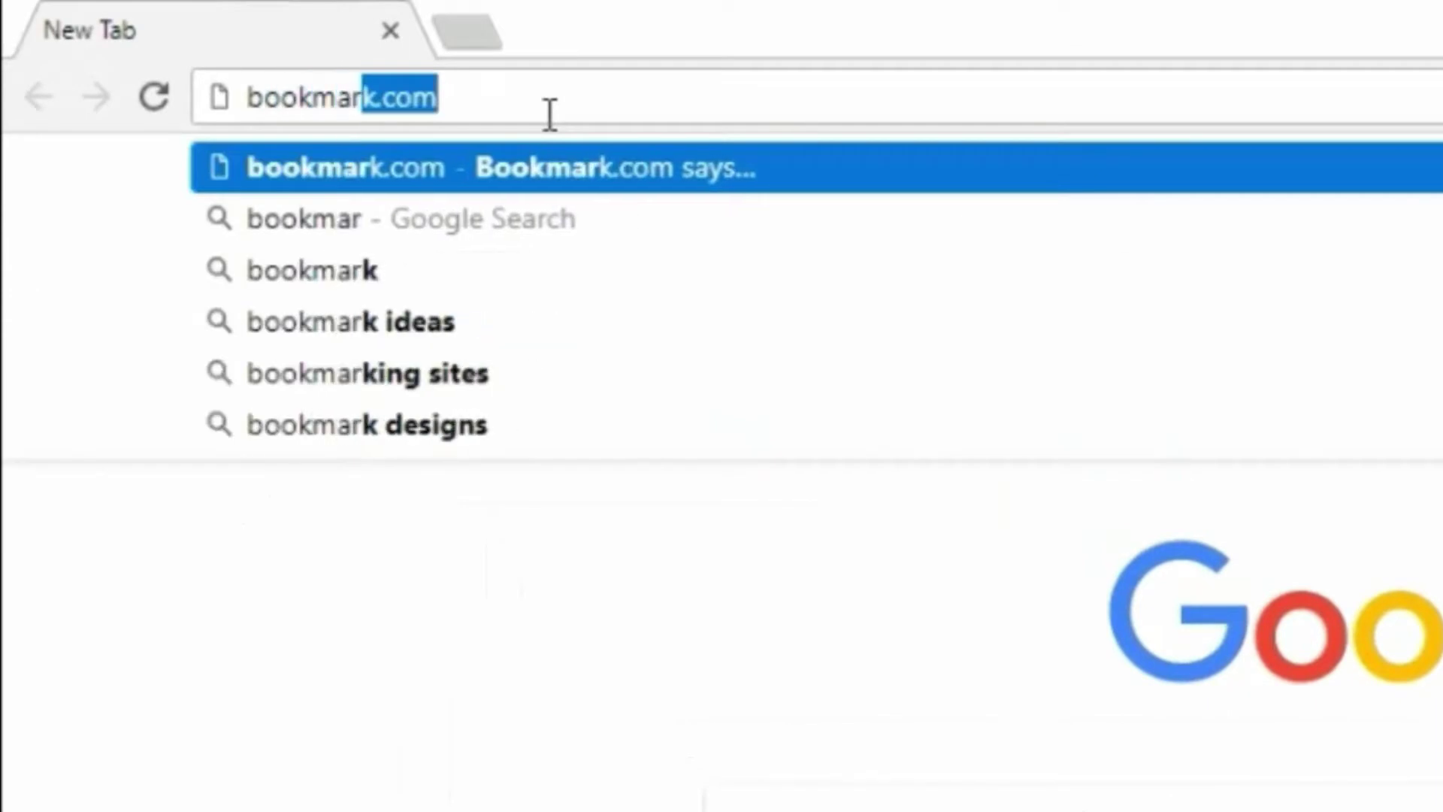
type(".com")
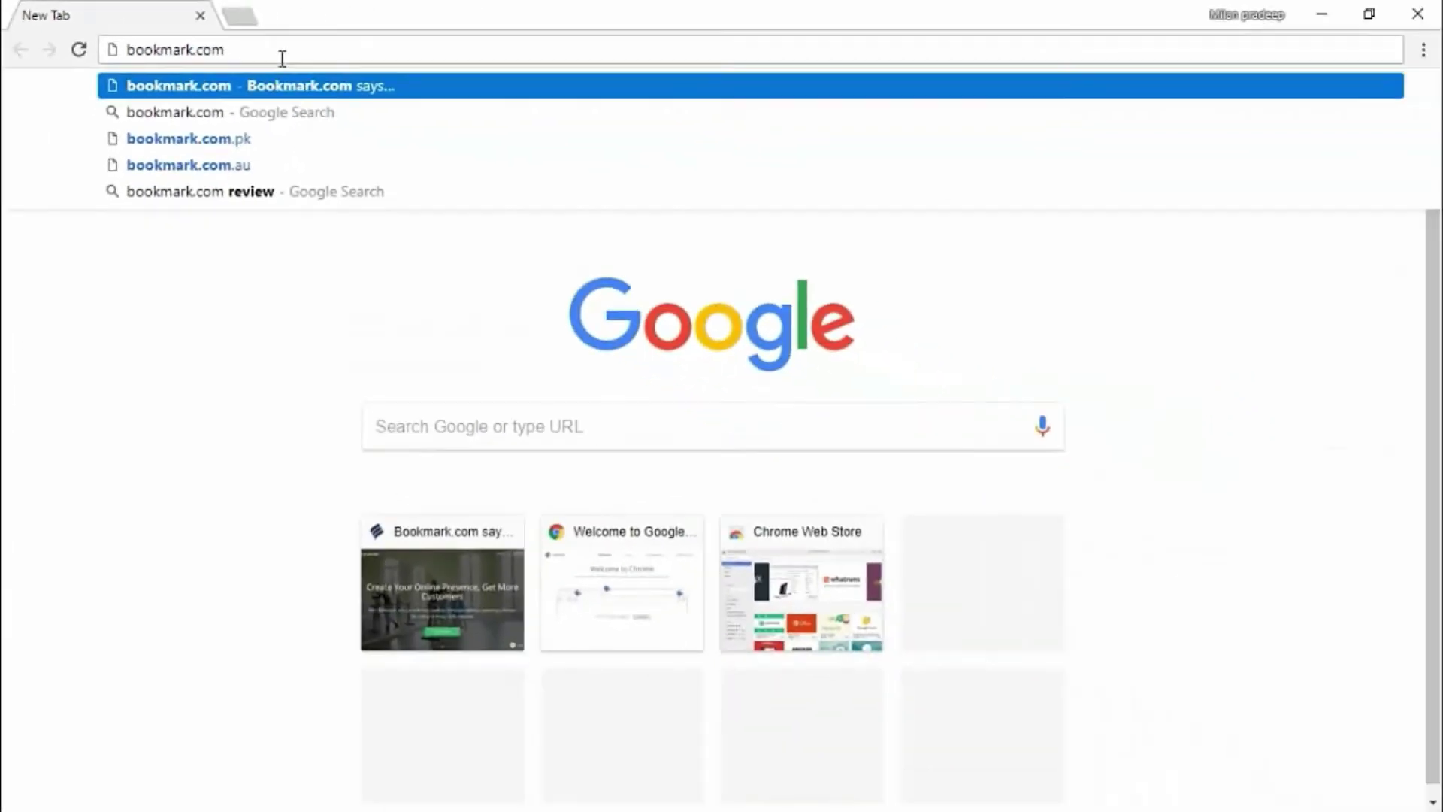
key("Return")
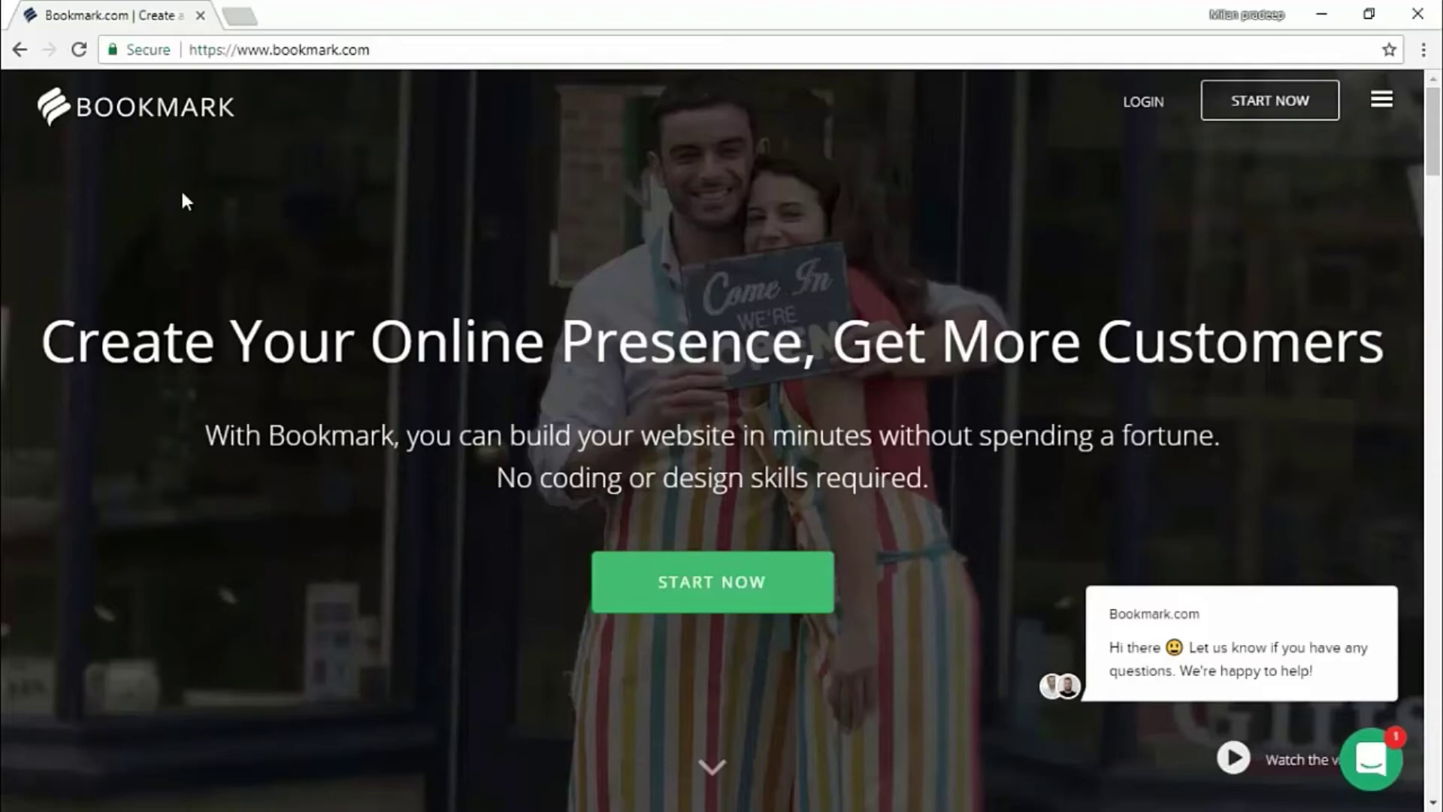
Log into the existing Bookmark account and start Create A Website from the dashboard
left_click(703, 567)
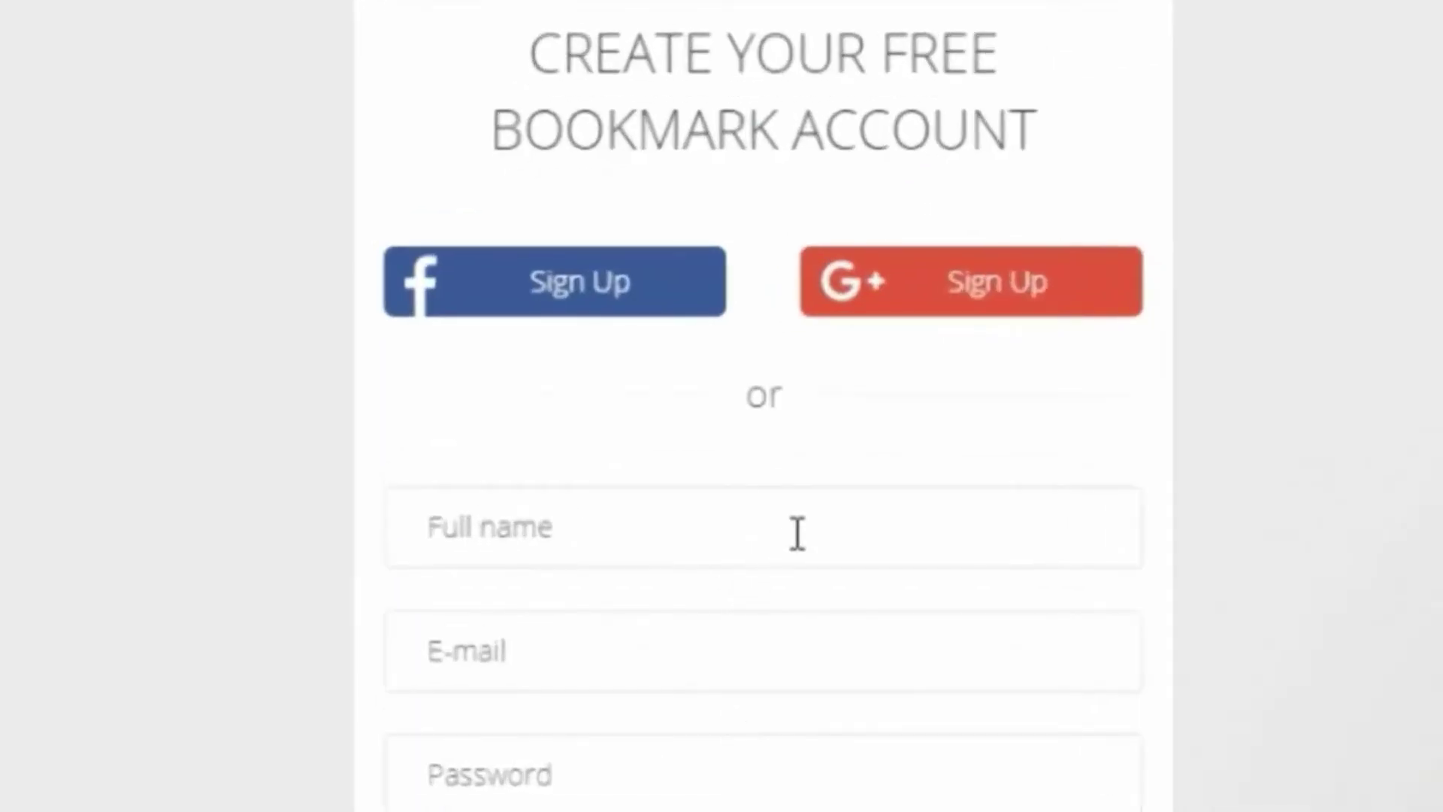
scroll(797, 594, "down", 3)
scroll(825, 558, "down", 1)
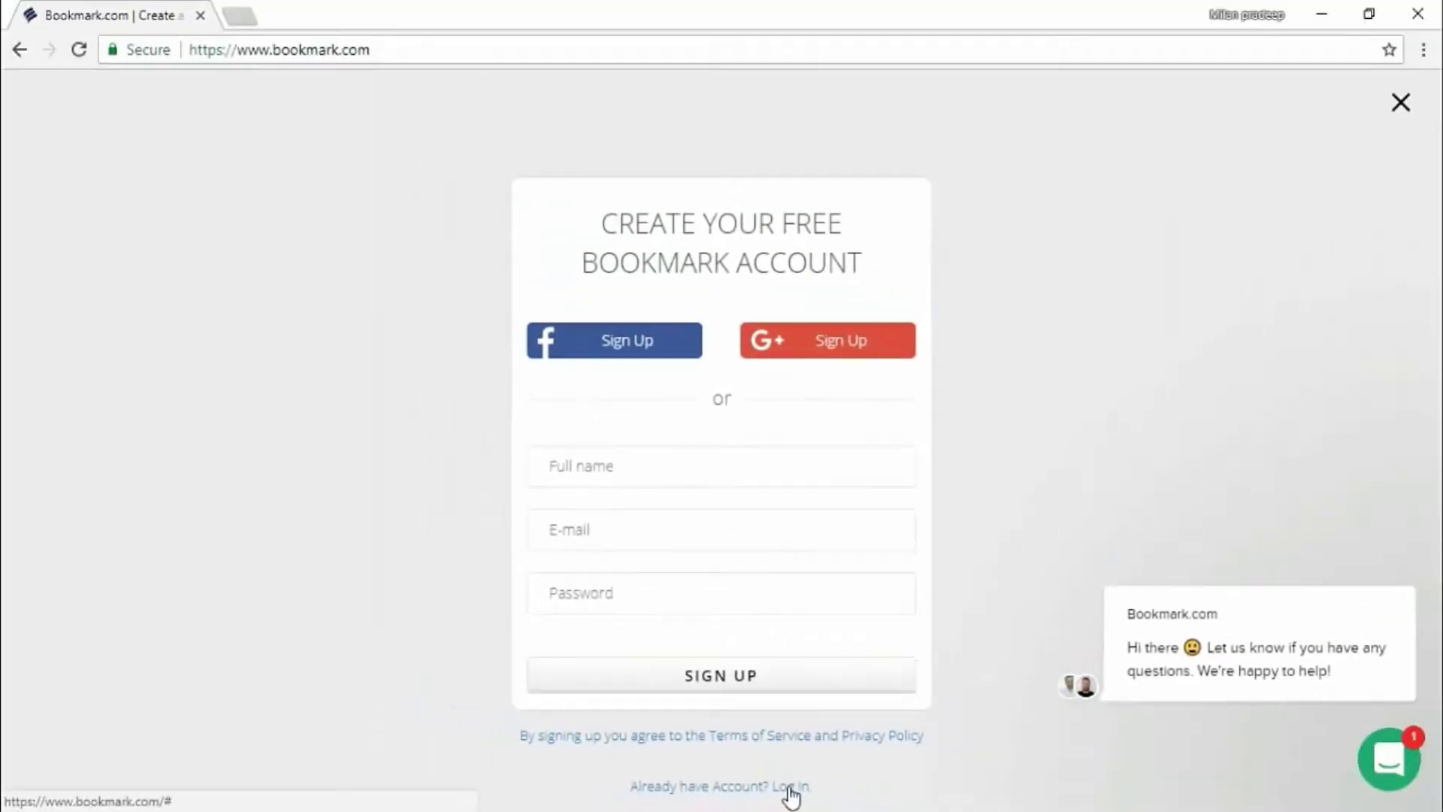
left_click(791, 786)
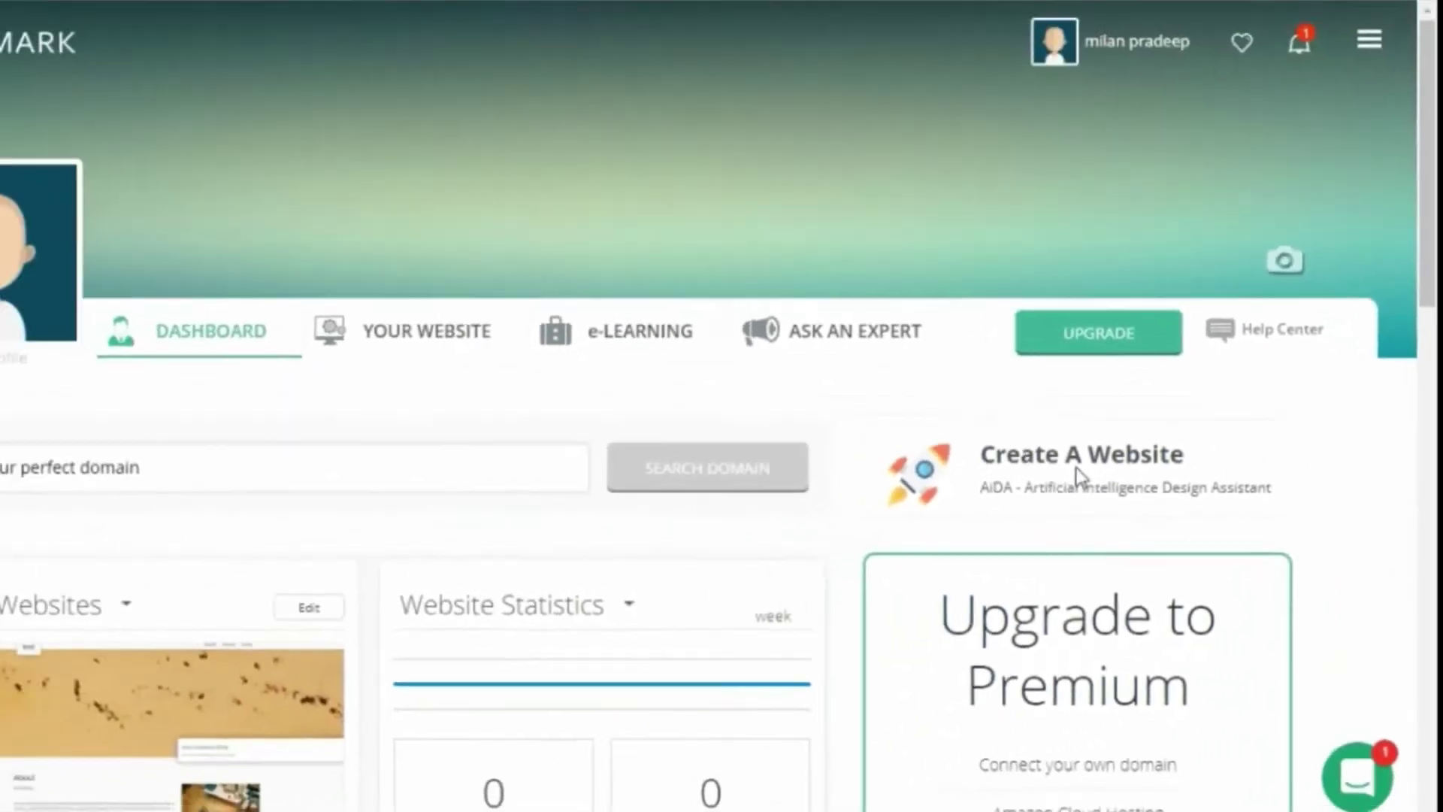
left_click(793, 352)
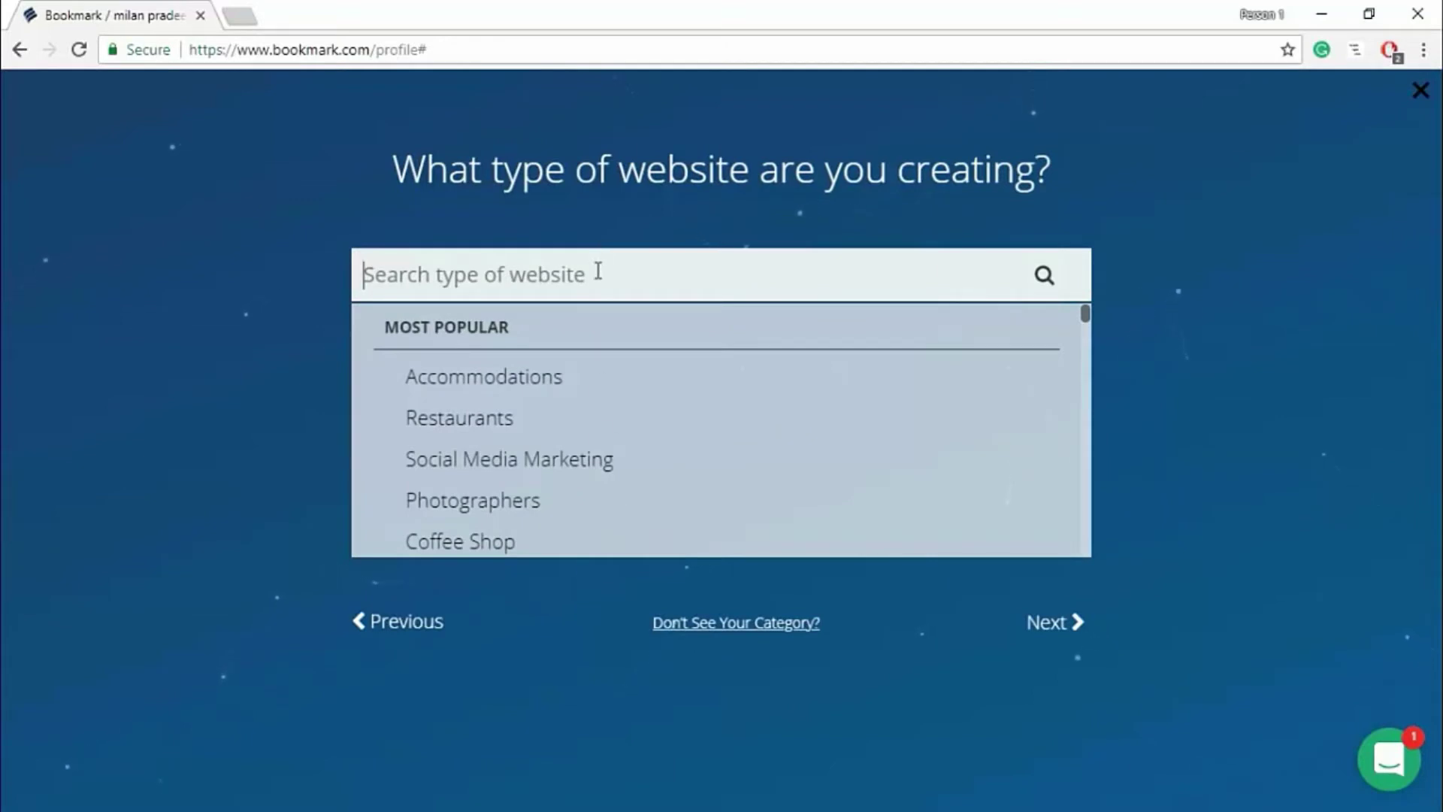
Choose eCommerce as the website type and enter 'inventro' as the business name
type("ecommerce")
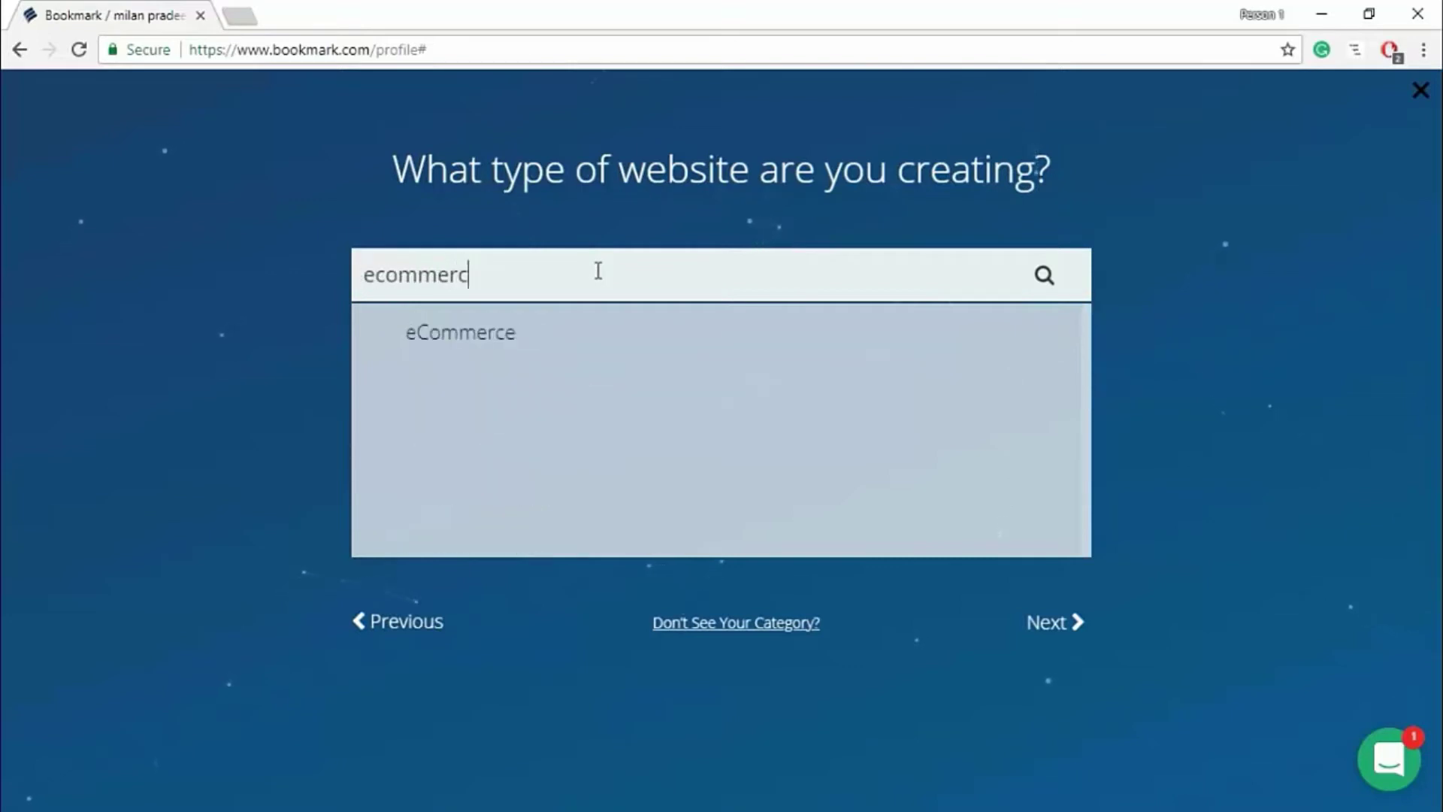
left_click(560, 344)
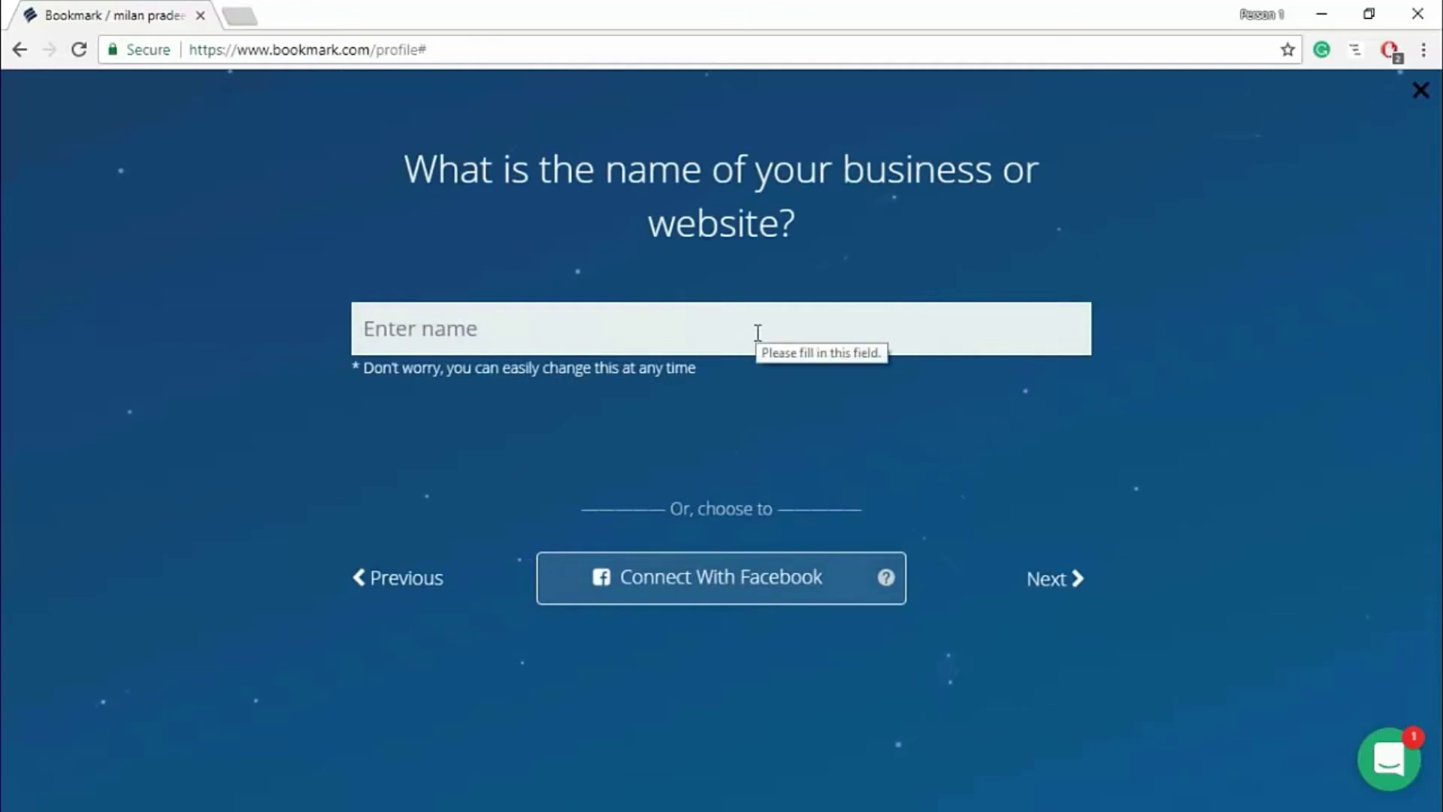
left_click(711, 343)
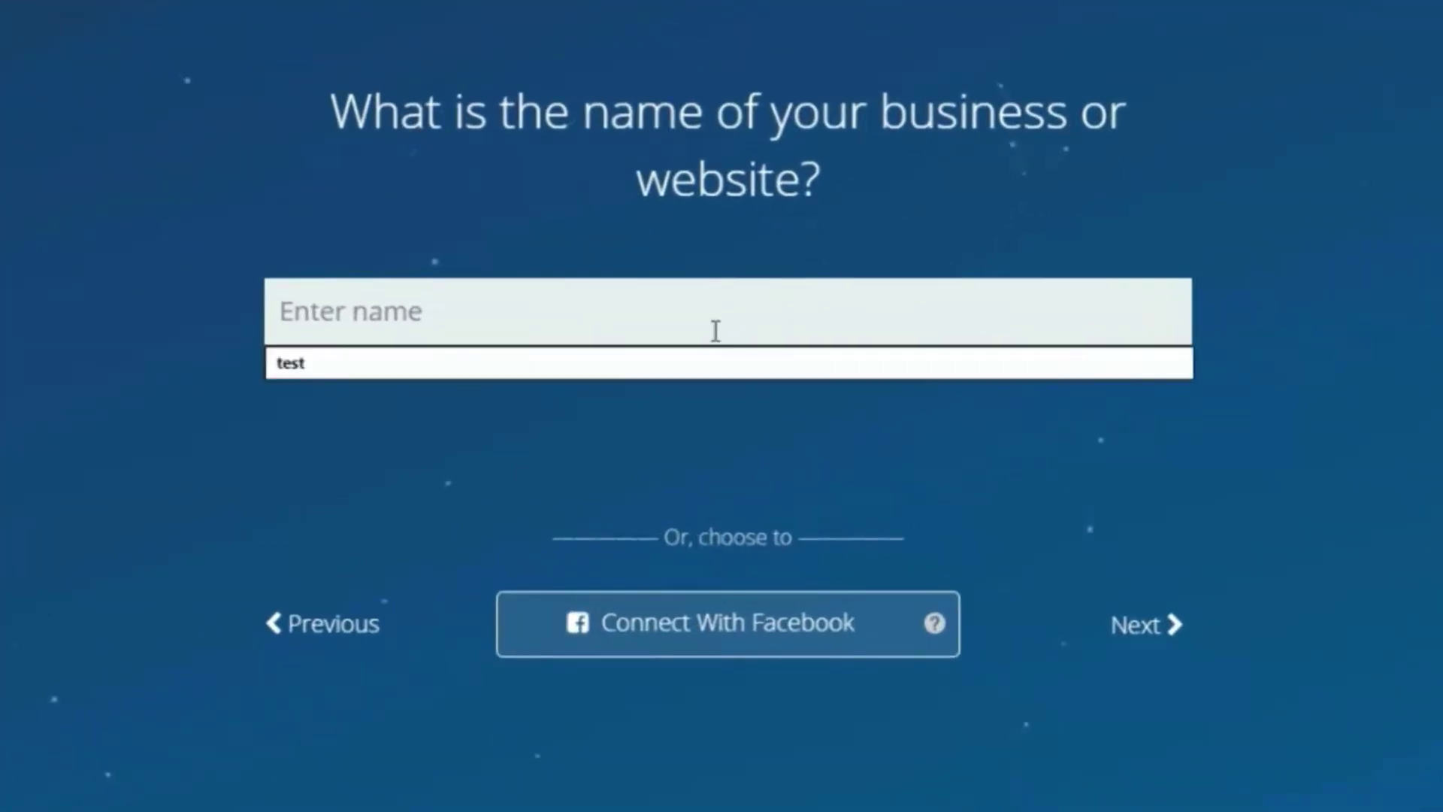
type("inventro")
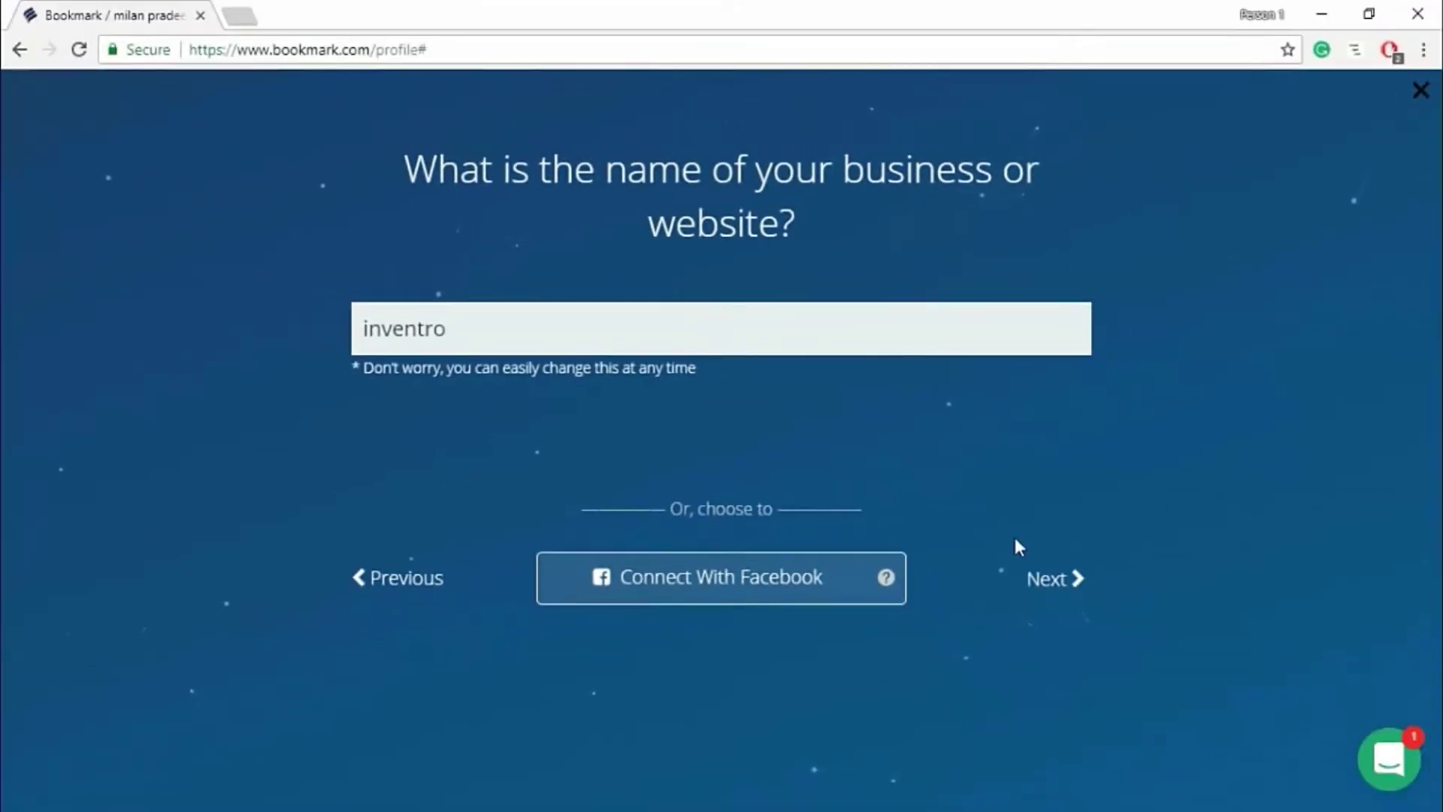
left_click(1046, 579)
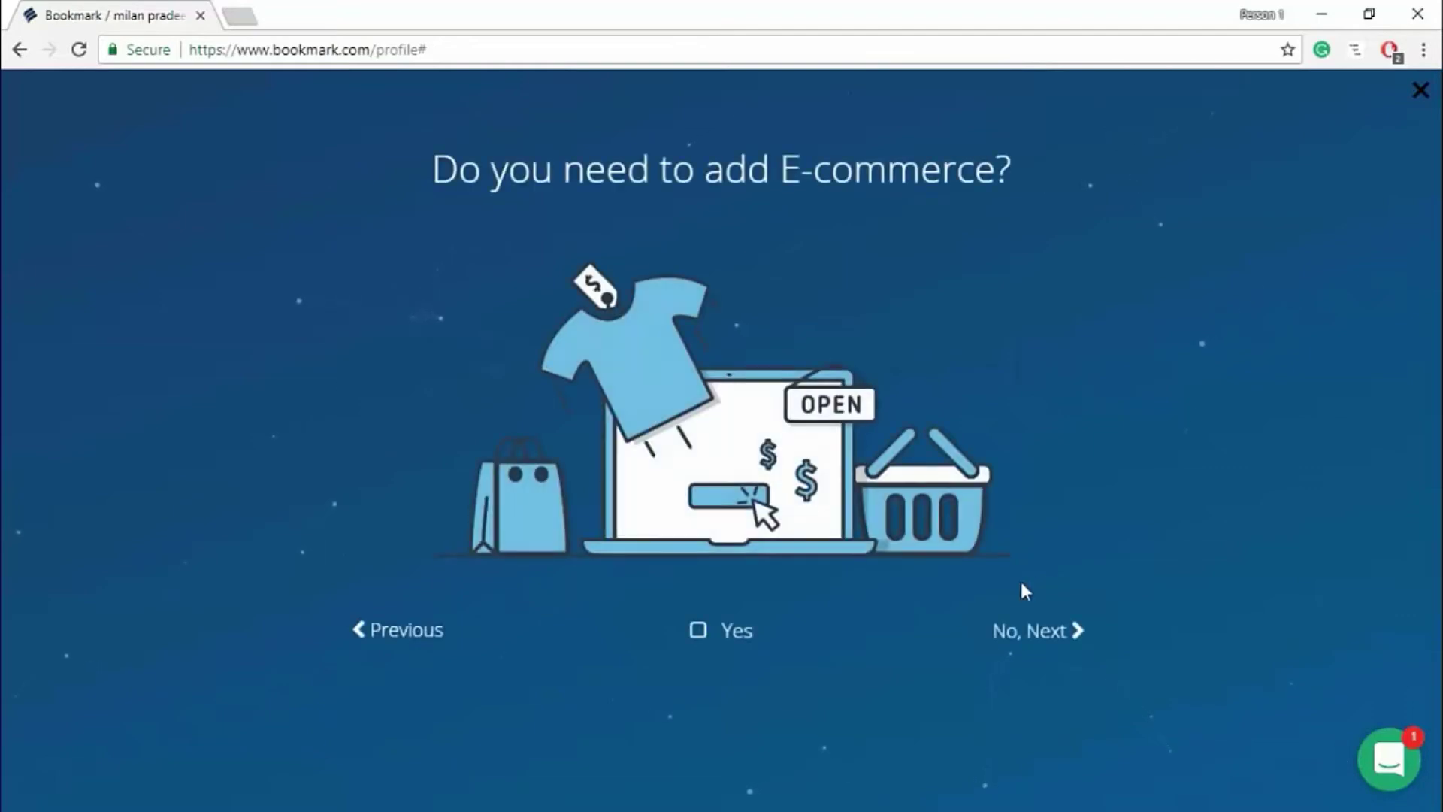
Enable e-commerce, decline matching an existing website, and keep the contact details unchanged
left_click(711, 633)
left_click(1057, 631)
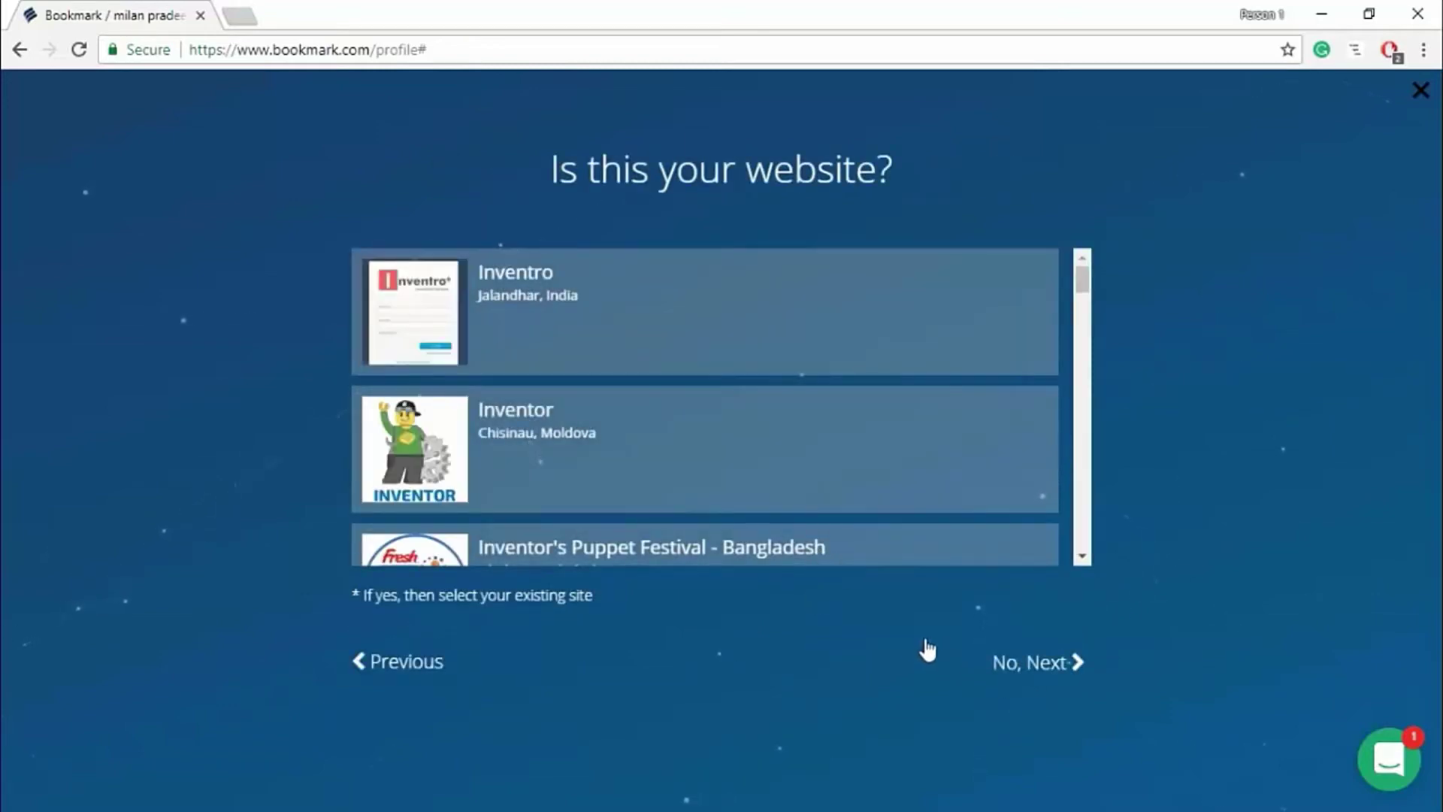
left_click(1046, 665)
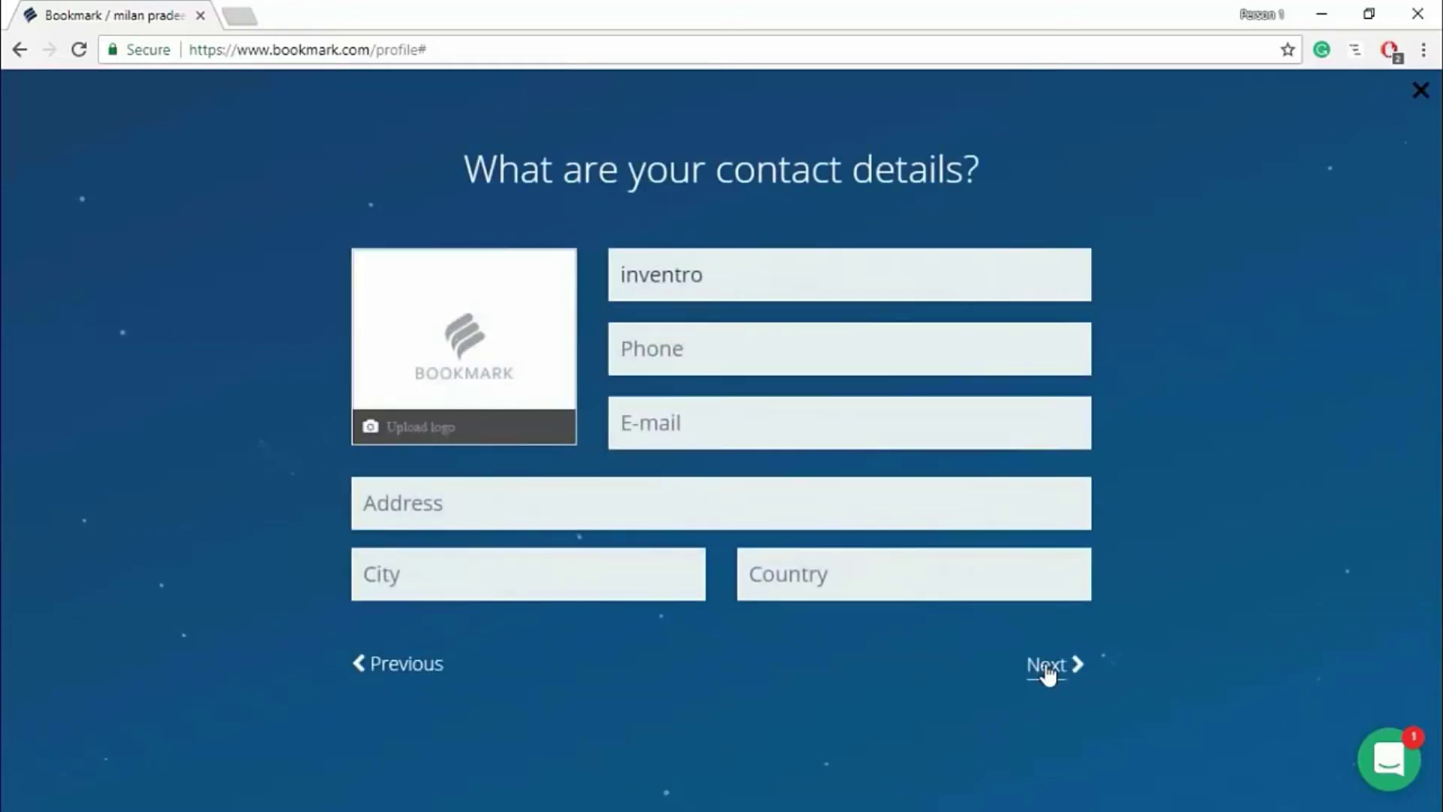
left_click(1046, 667)
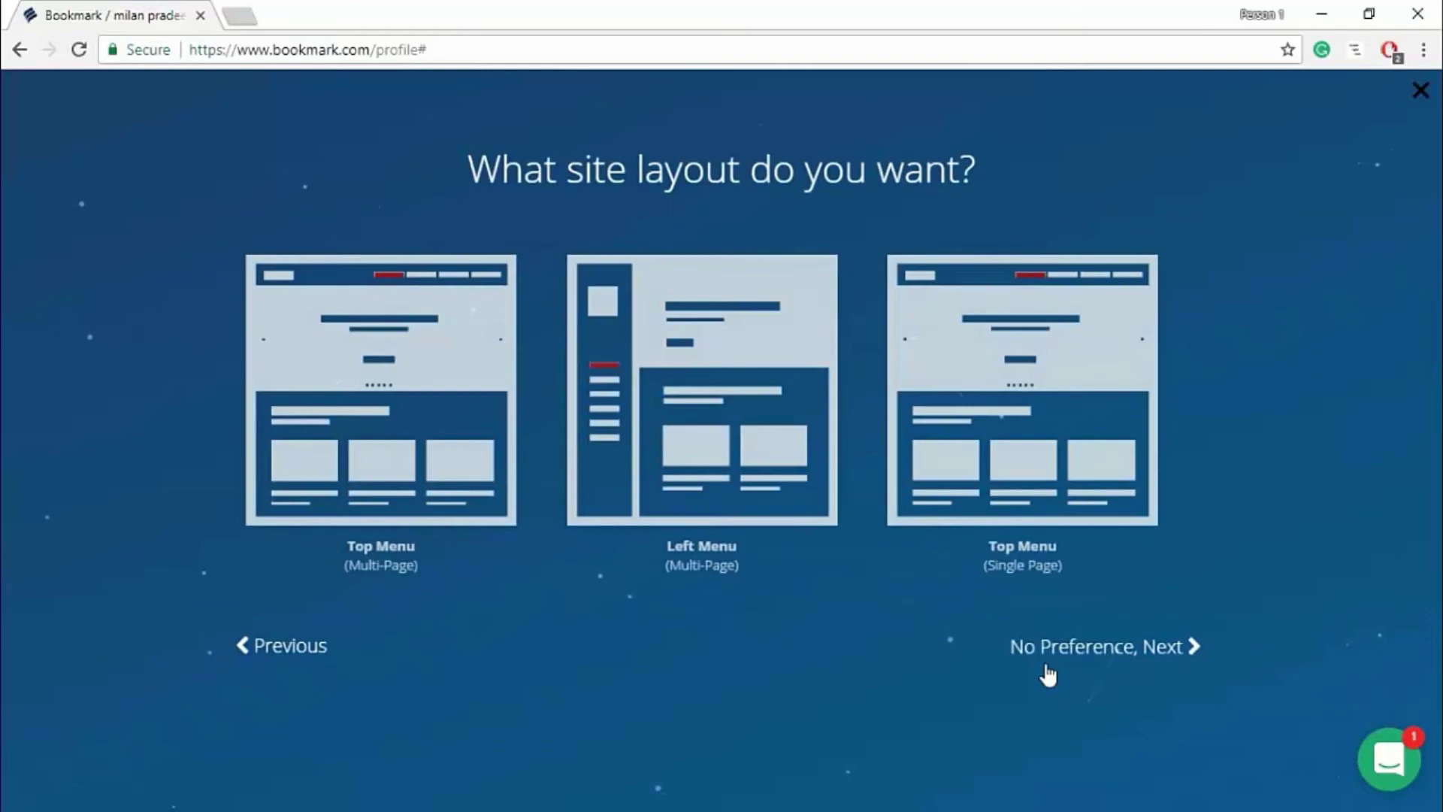
Choose no layout preference, the clothing-store and lone tree images, and the FRESH style
left_click(1078, 651)
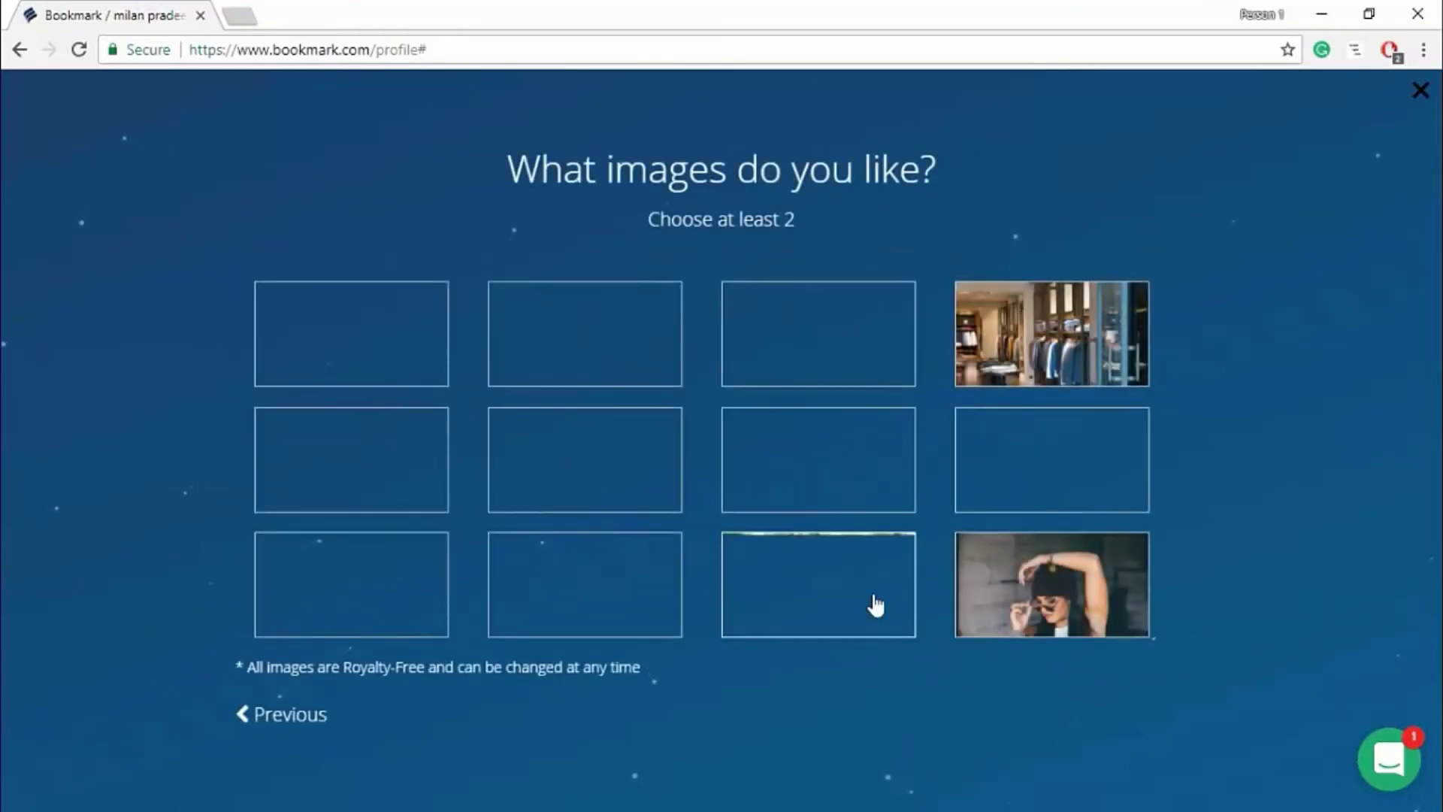
left_click(1073, 376)
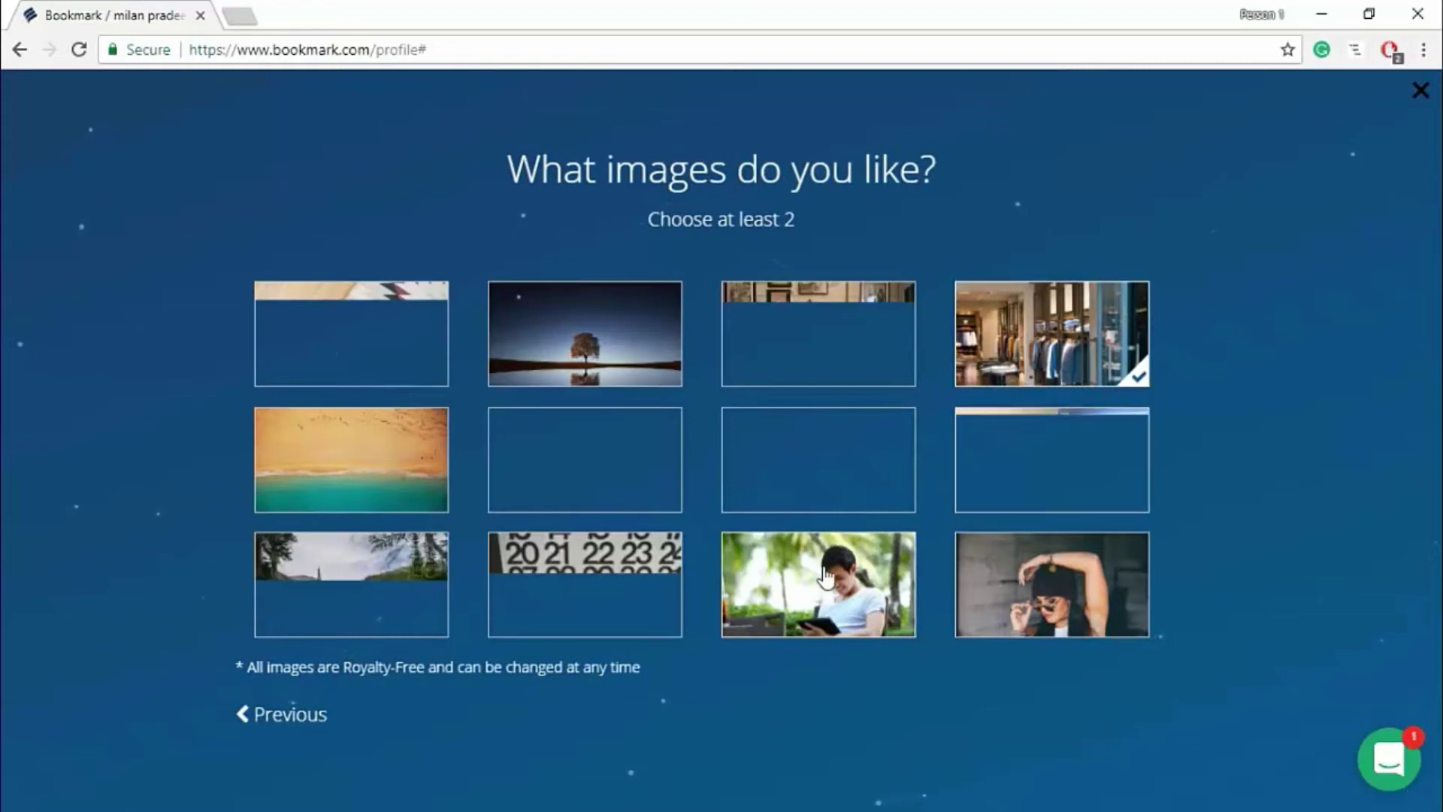
left_click(643, 383)
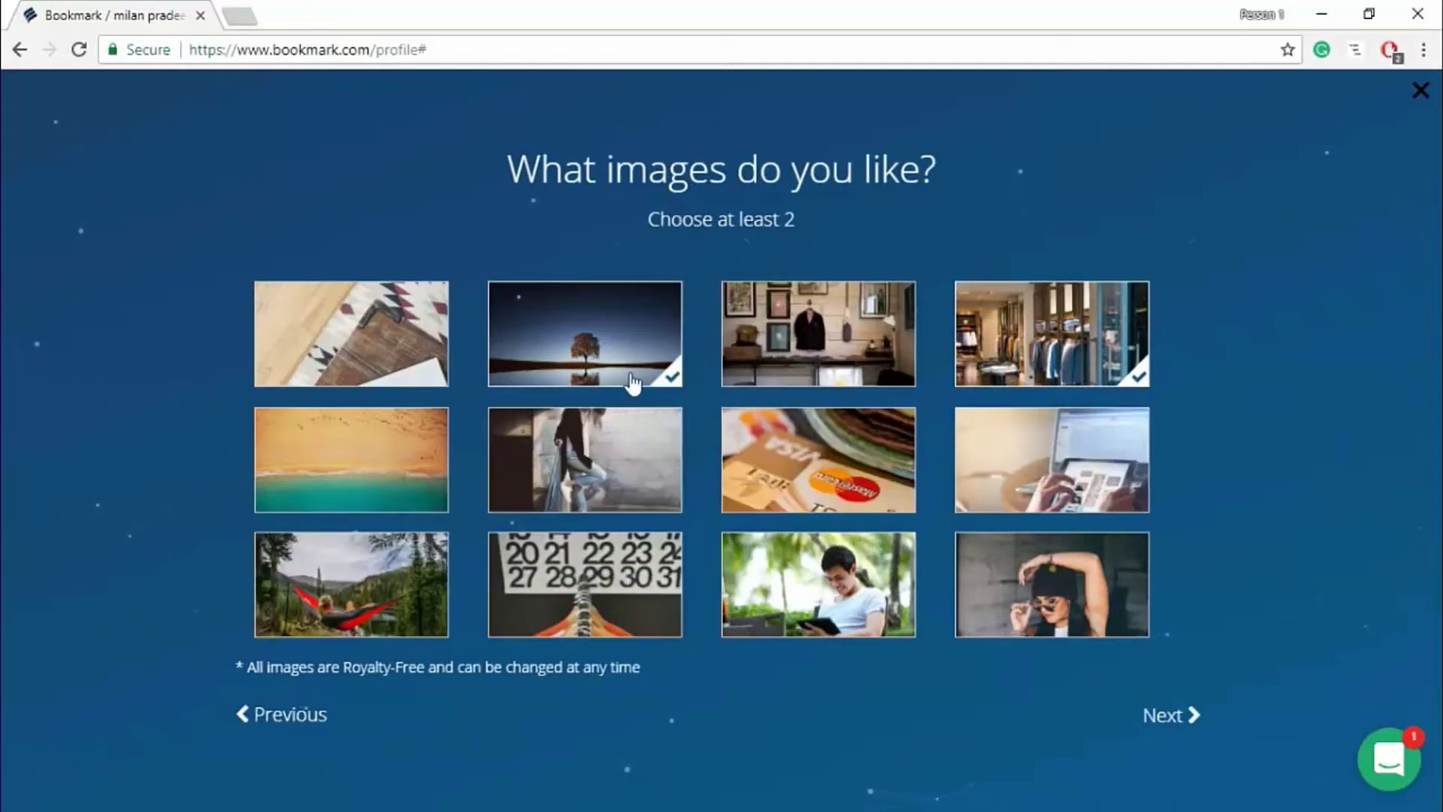
left_click(1166, 714)
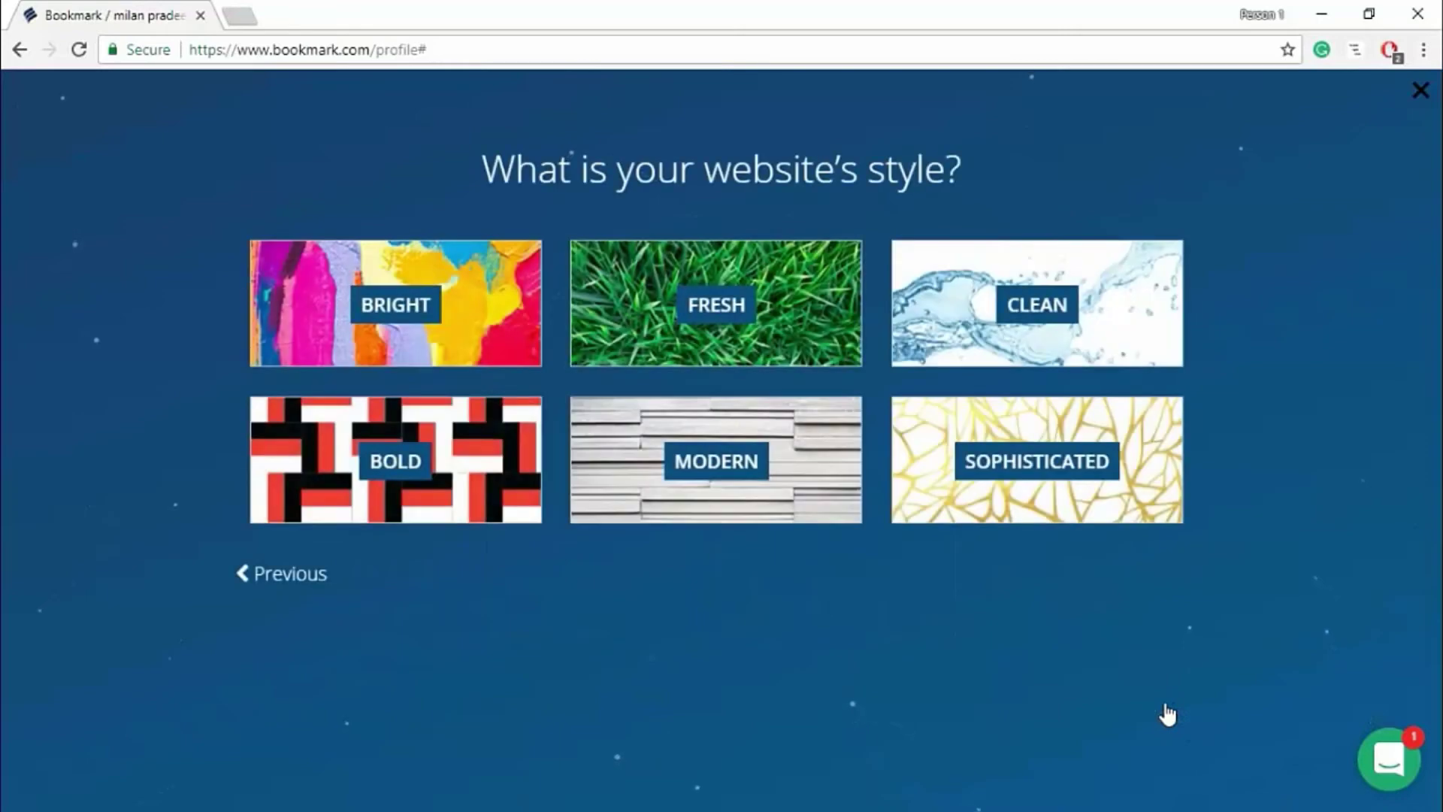
left_click(648, 319)
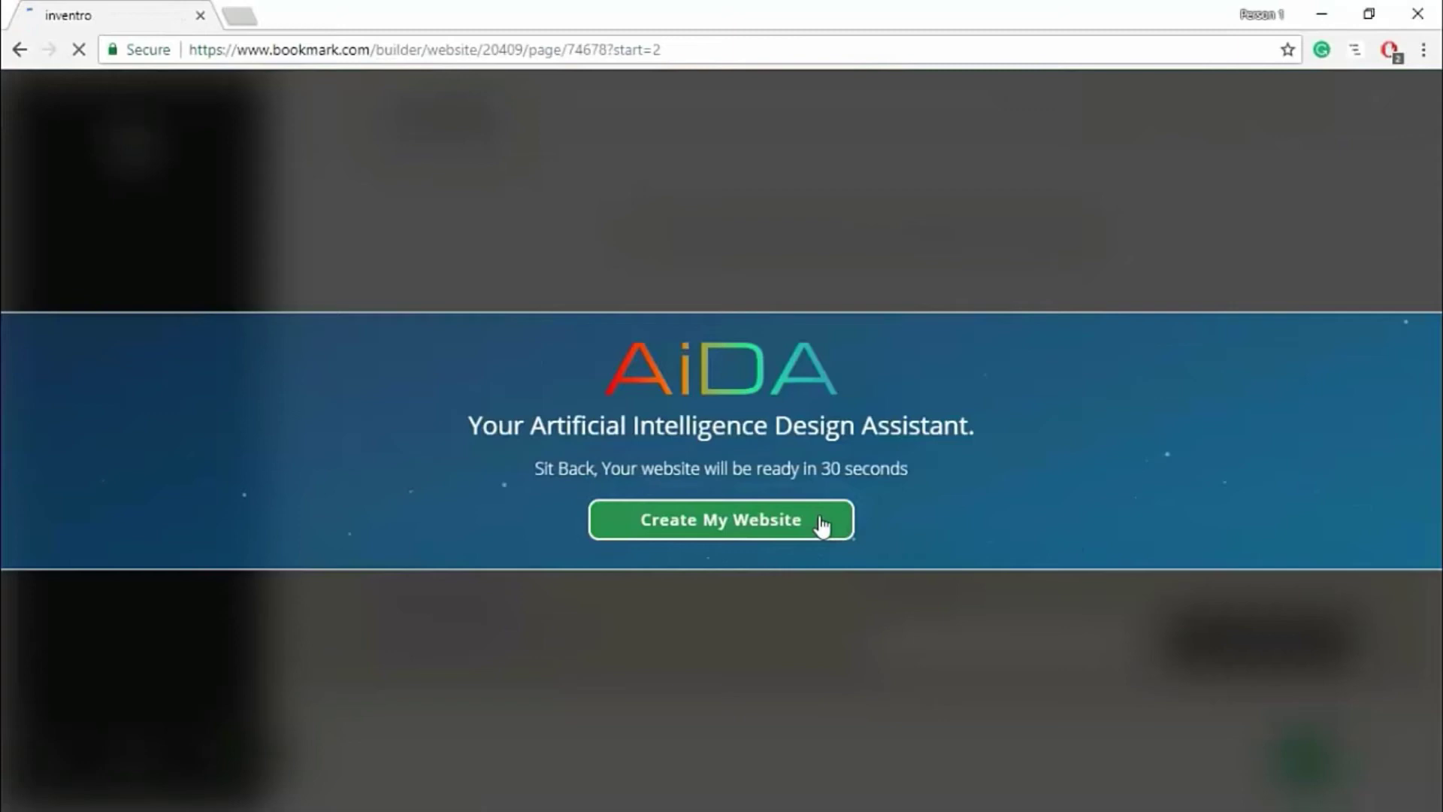
Let AiDA generate the site, then add Header and About sections to the page
left_click(822, 526)
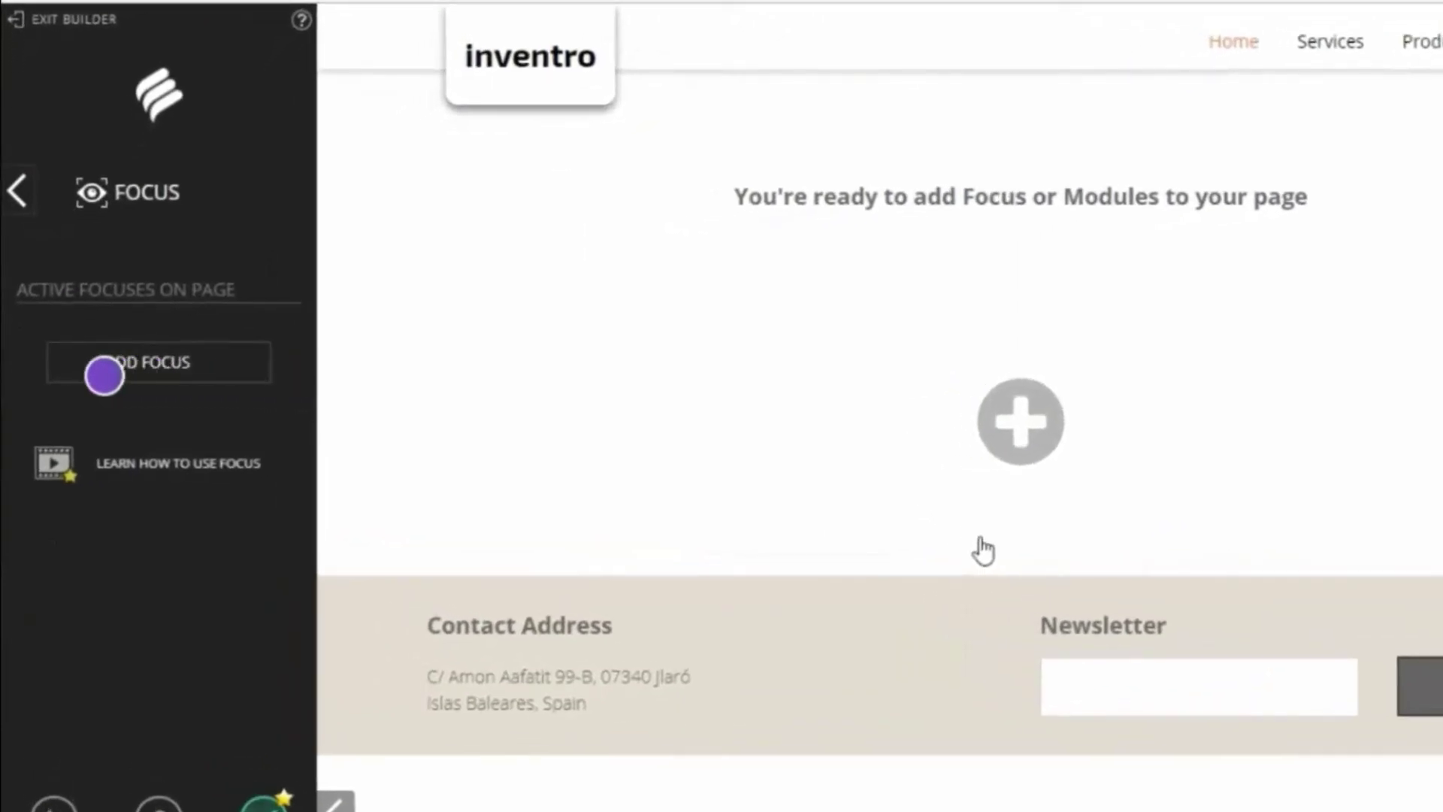
left_click(87, 375)
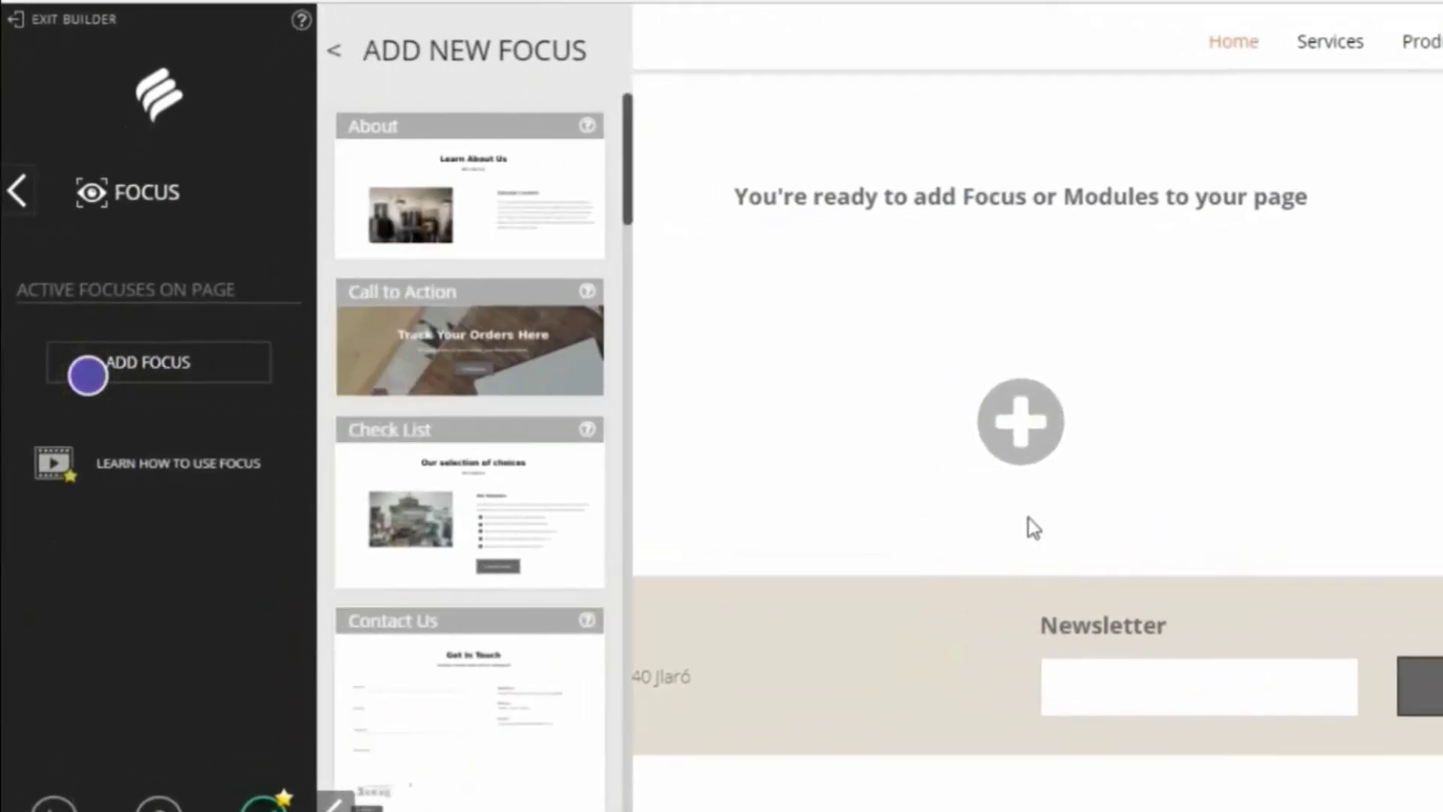
left_click(467, 760)
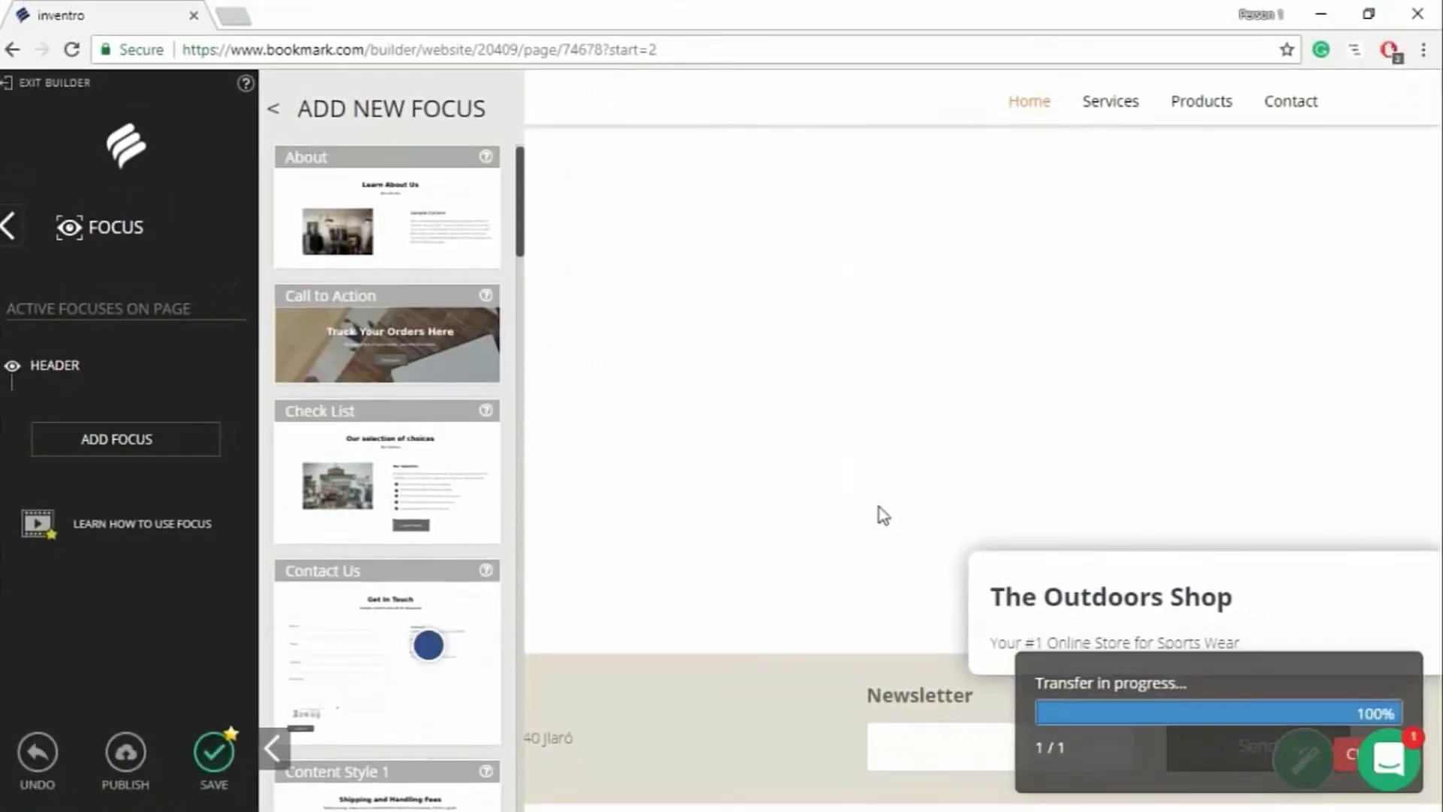
left_click(385, 227)
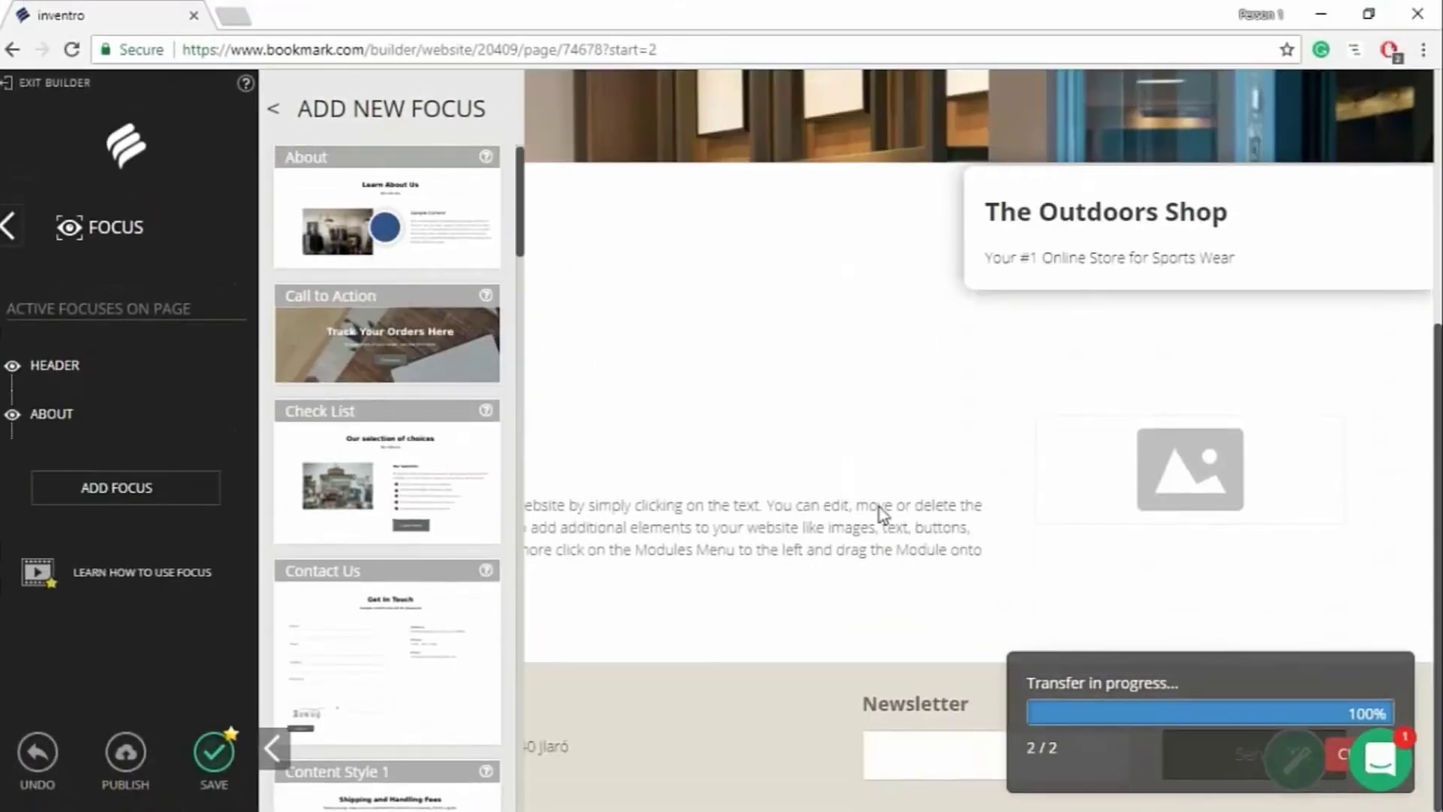
Add Call to Action, Ecommerce Product Gallery, Slideshow and Social Media sections
left_click(454, 375)
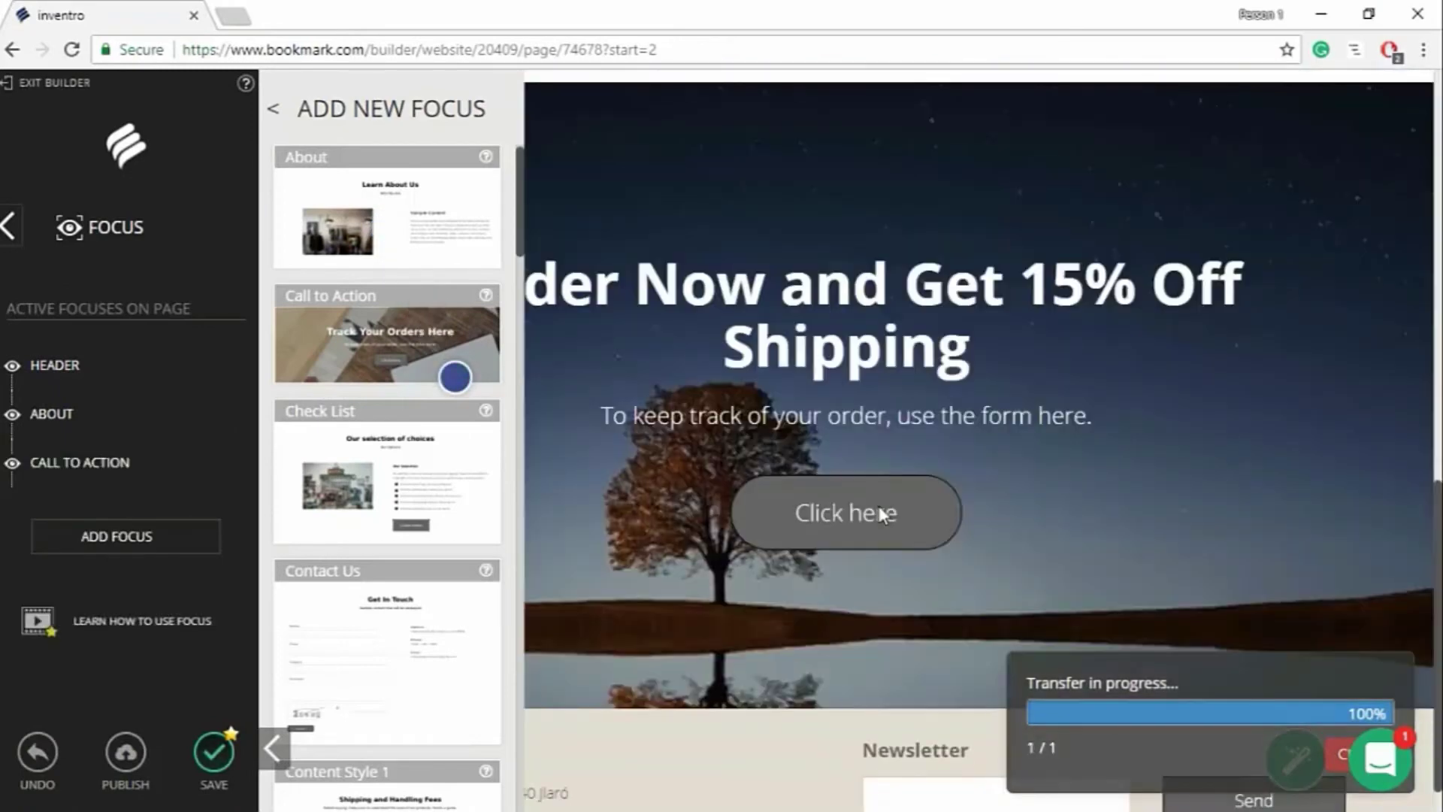
scroll(388, 451, "down", 15)
left_click(365, 609)
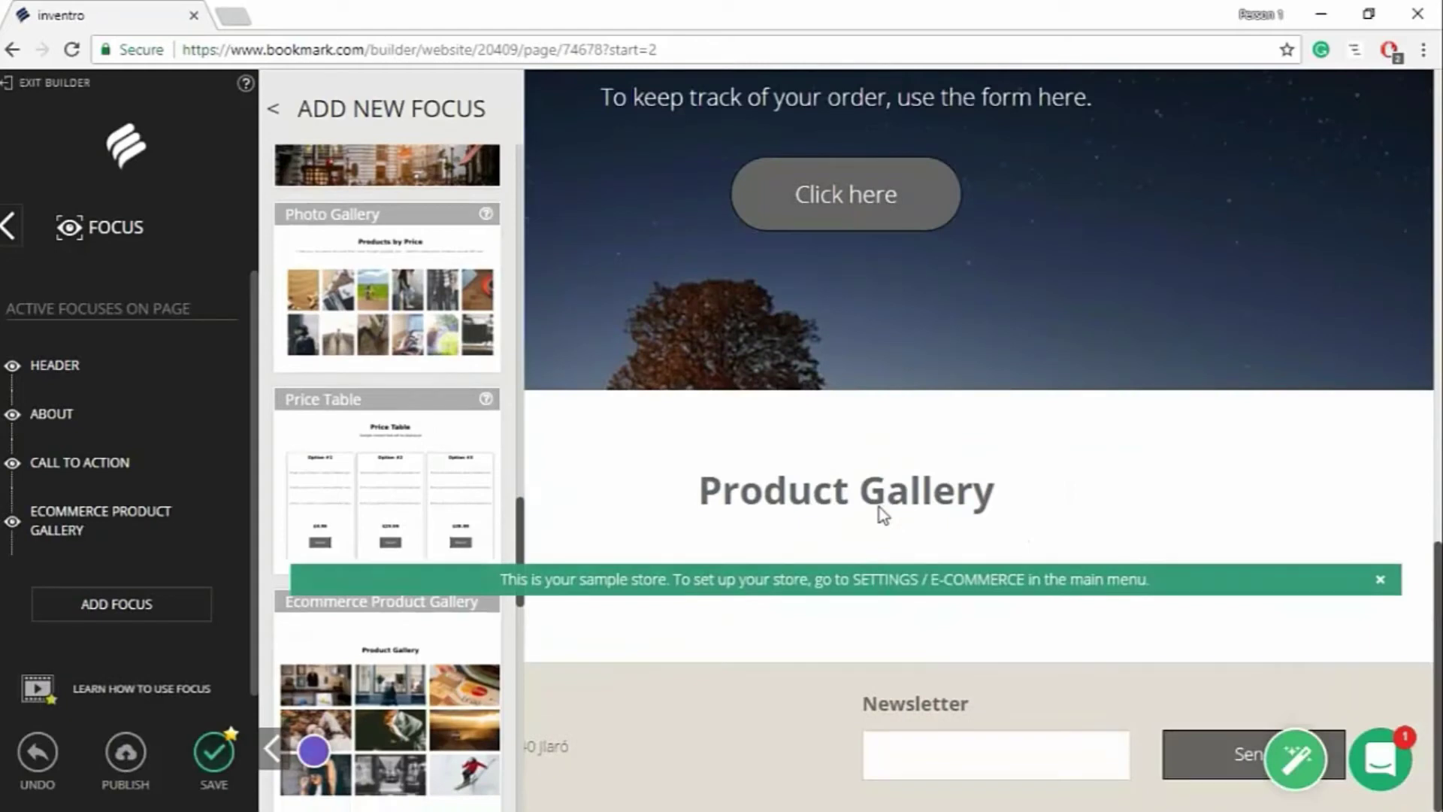
scroll(313, 750, "down", 6)
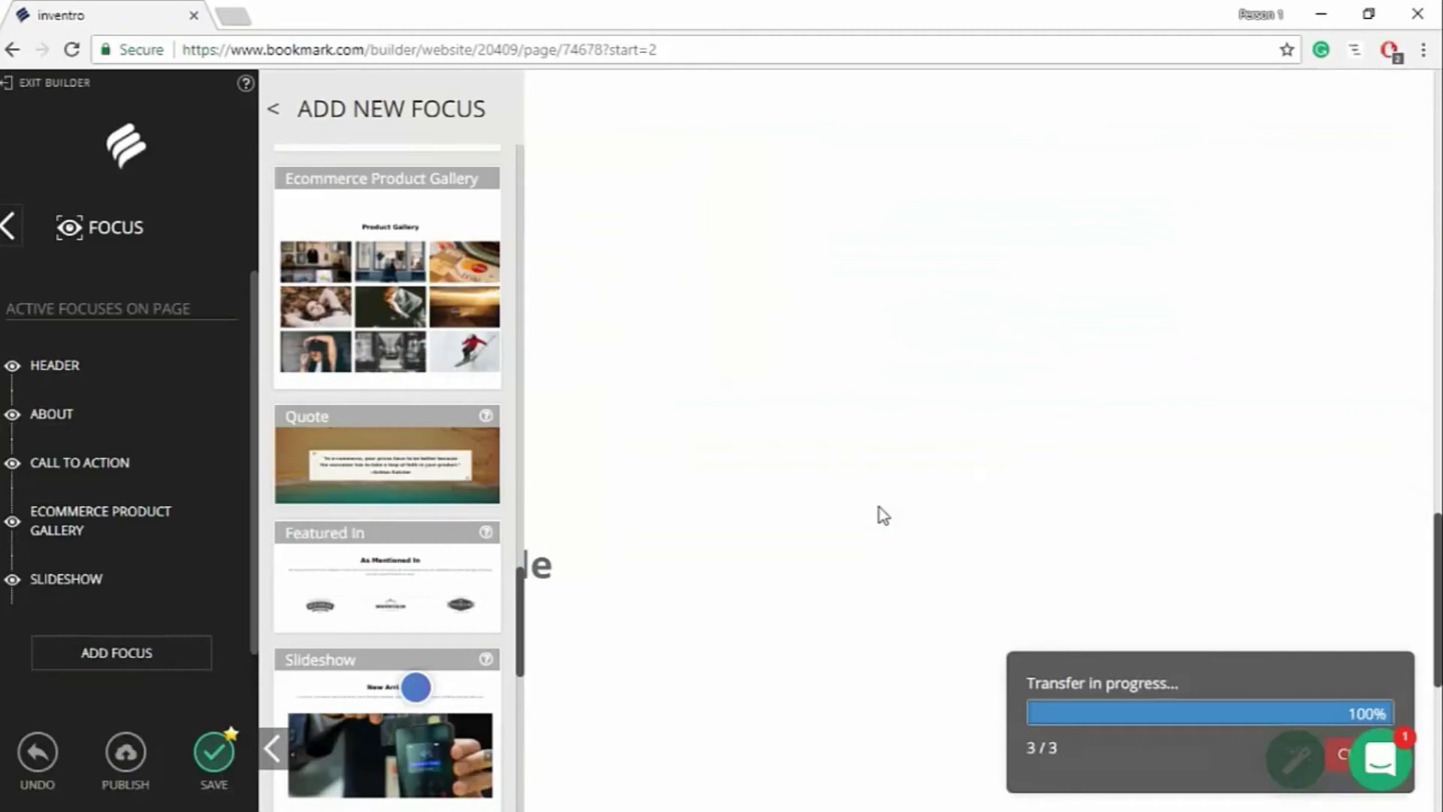
scroll(416, 687, "down", 2)
left_click(299, 752)
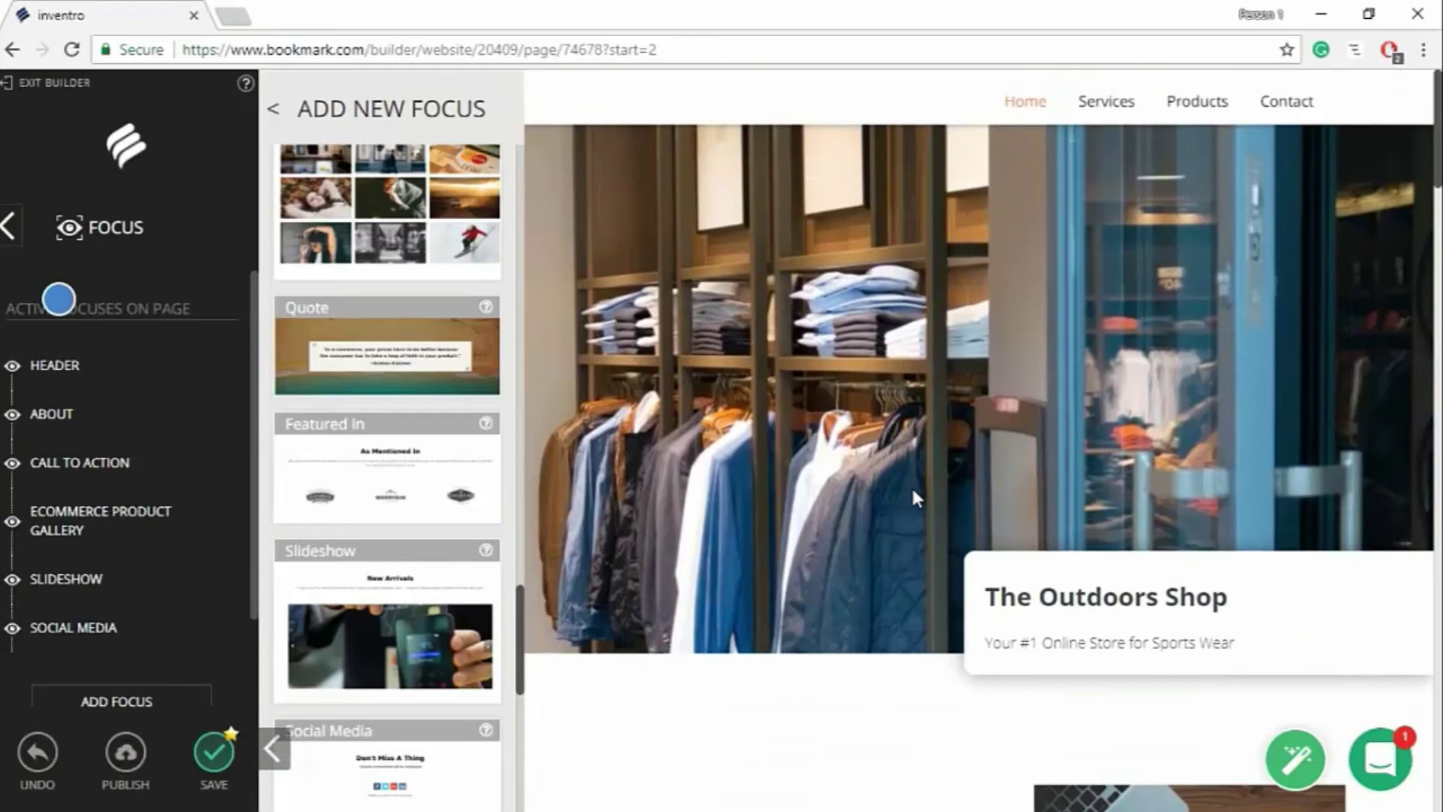
Apply the green Style 16 from the Design style choices
left_click(10, 224)
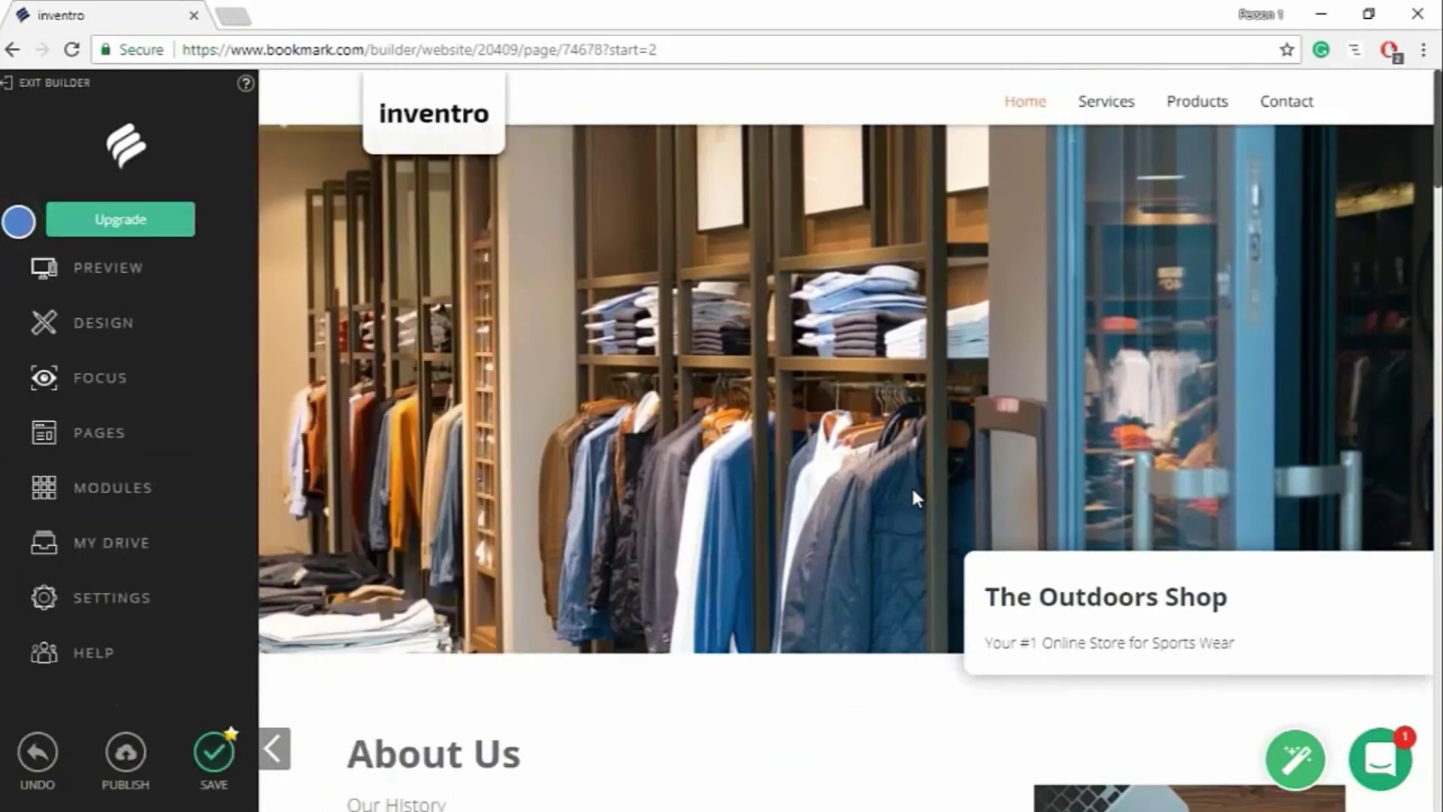
left_click(200, 327)
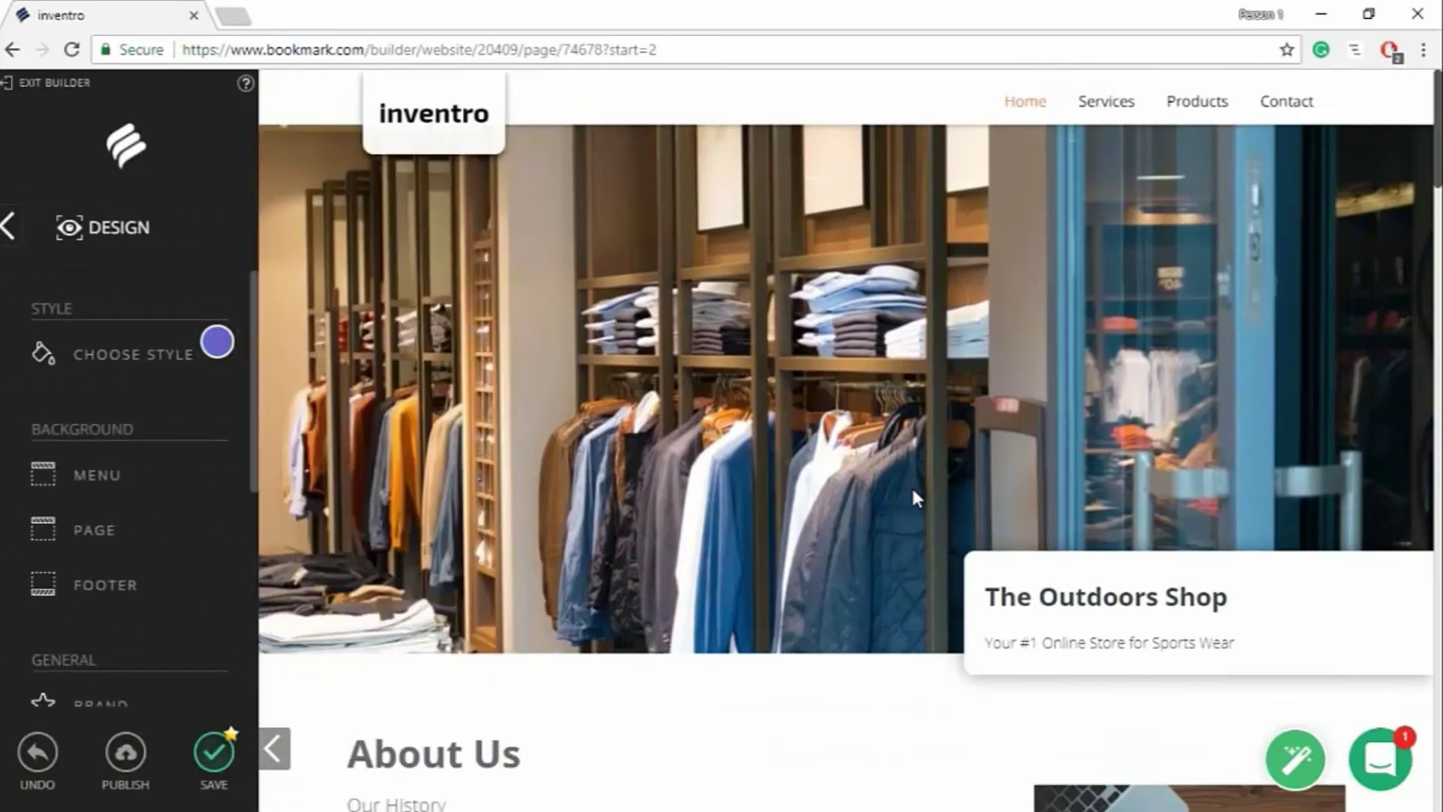
left_click(84, 359)
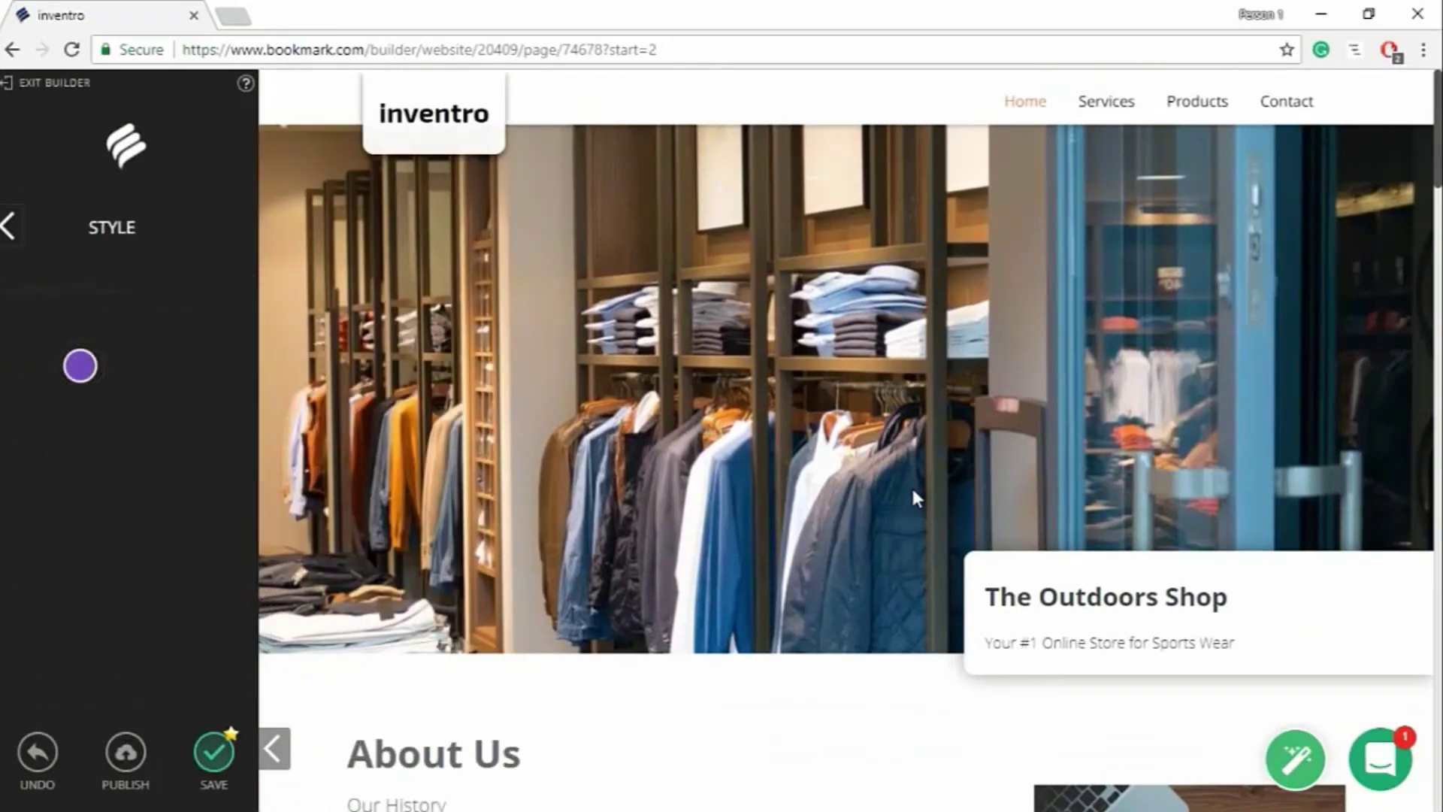
scroll(81, 363, "down", 15)
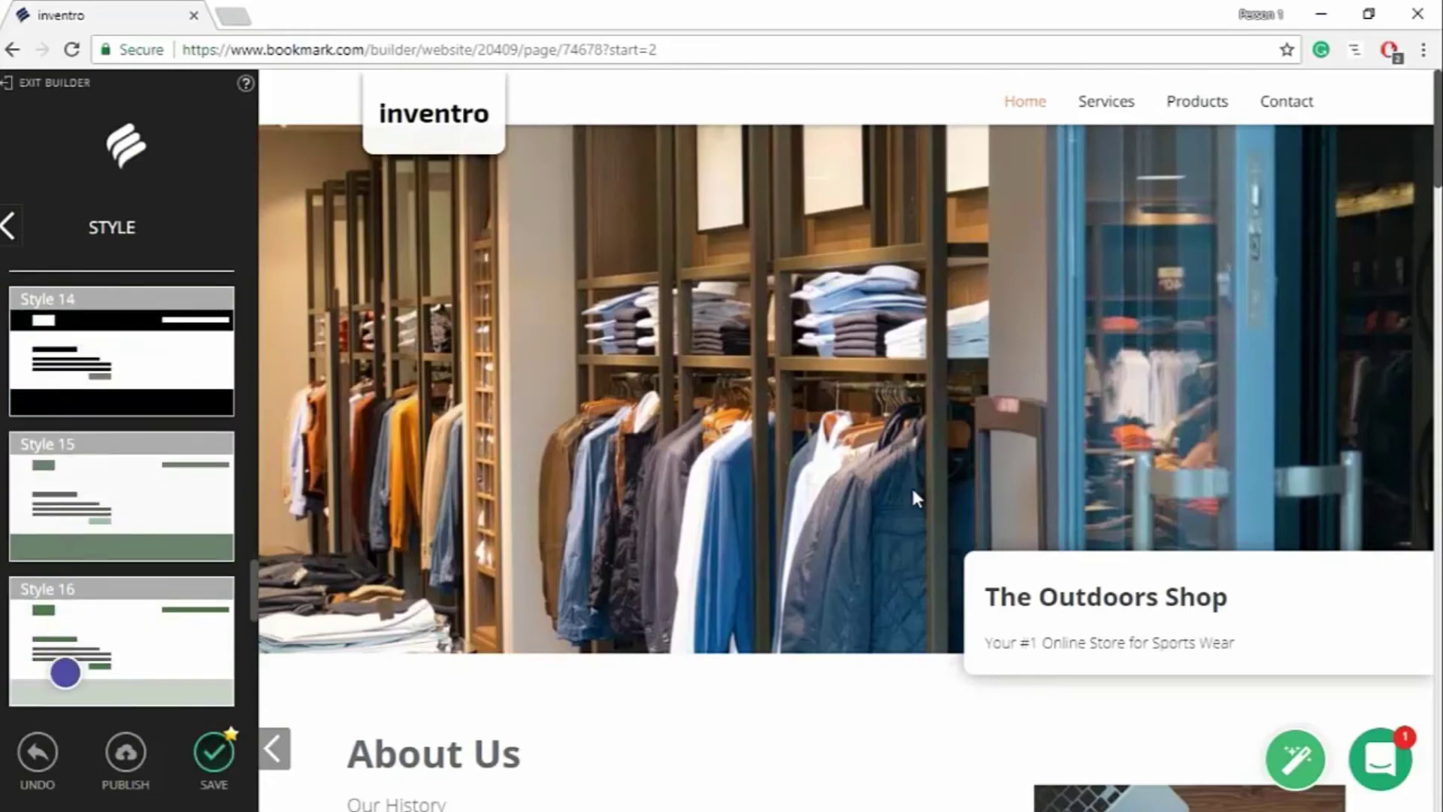
left_click(65, 683)
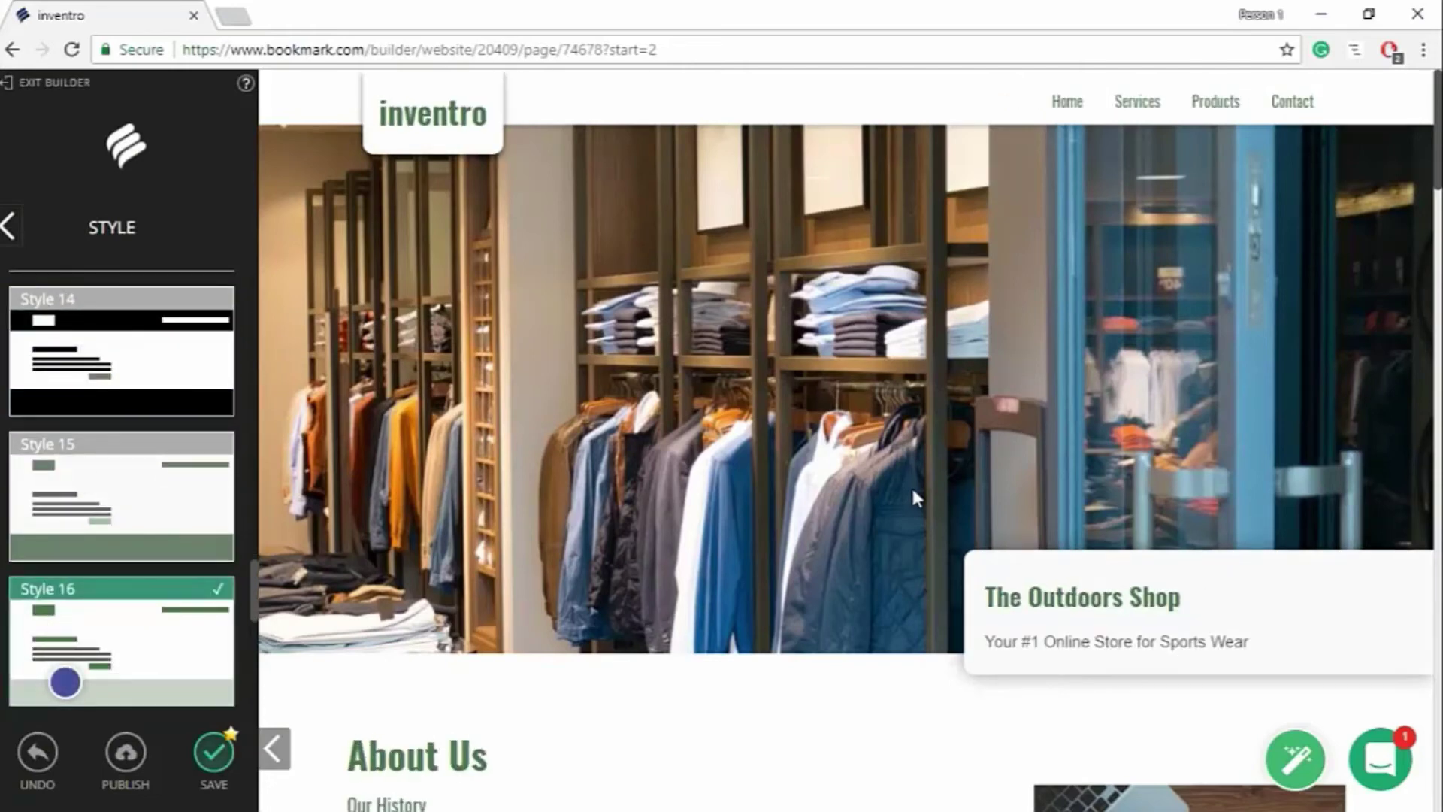
Save the website and dismiss the website-ready and What's Next pop-ups
left_click(12, 227)
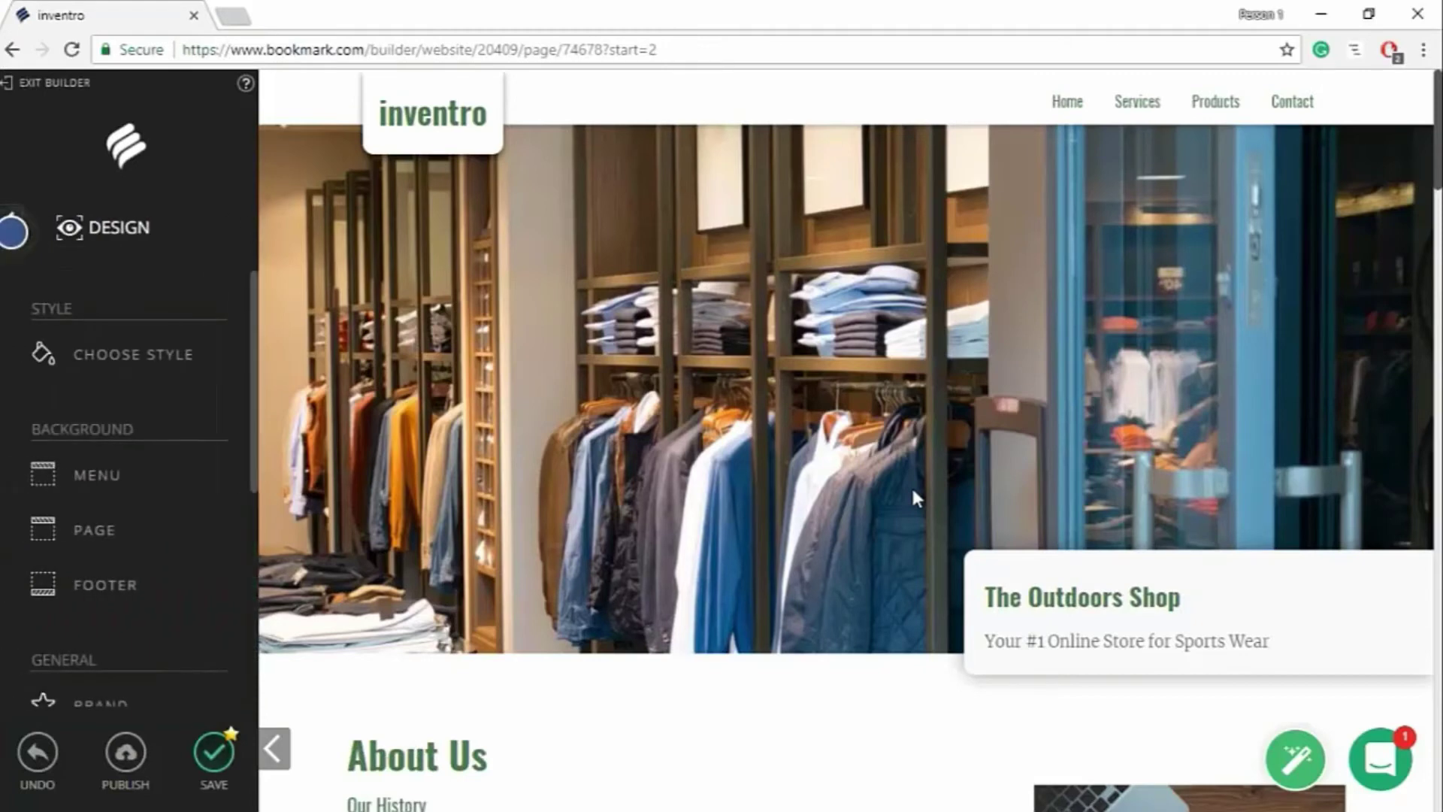
left_click(12, 229)
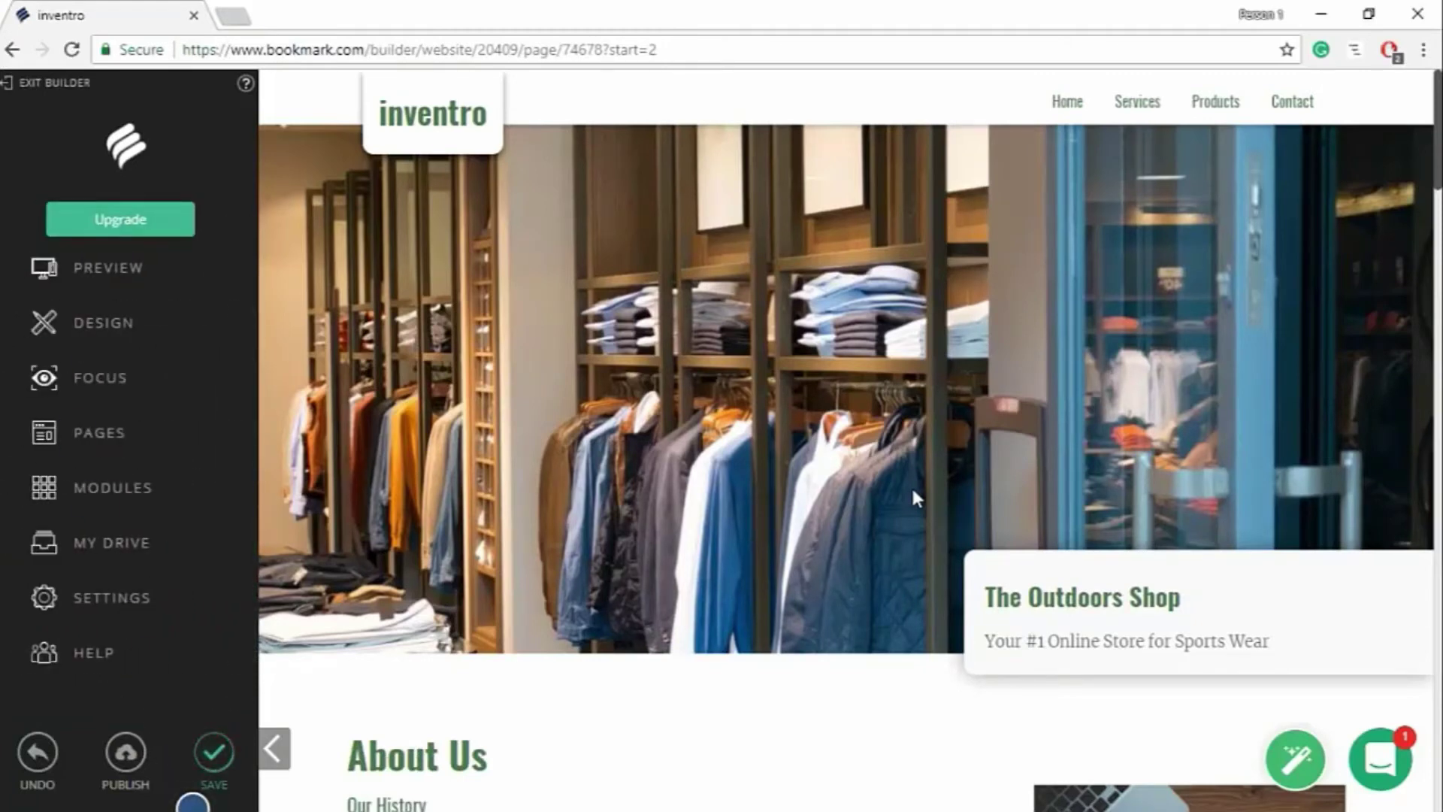
left_click(214, 751)
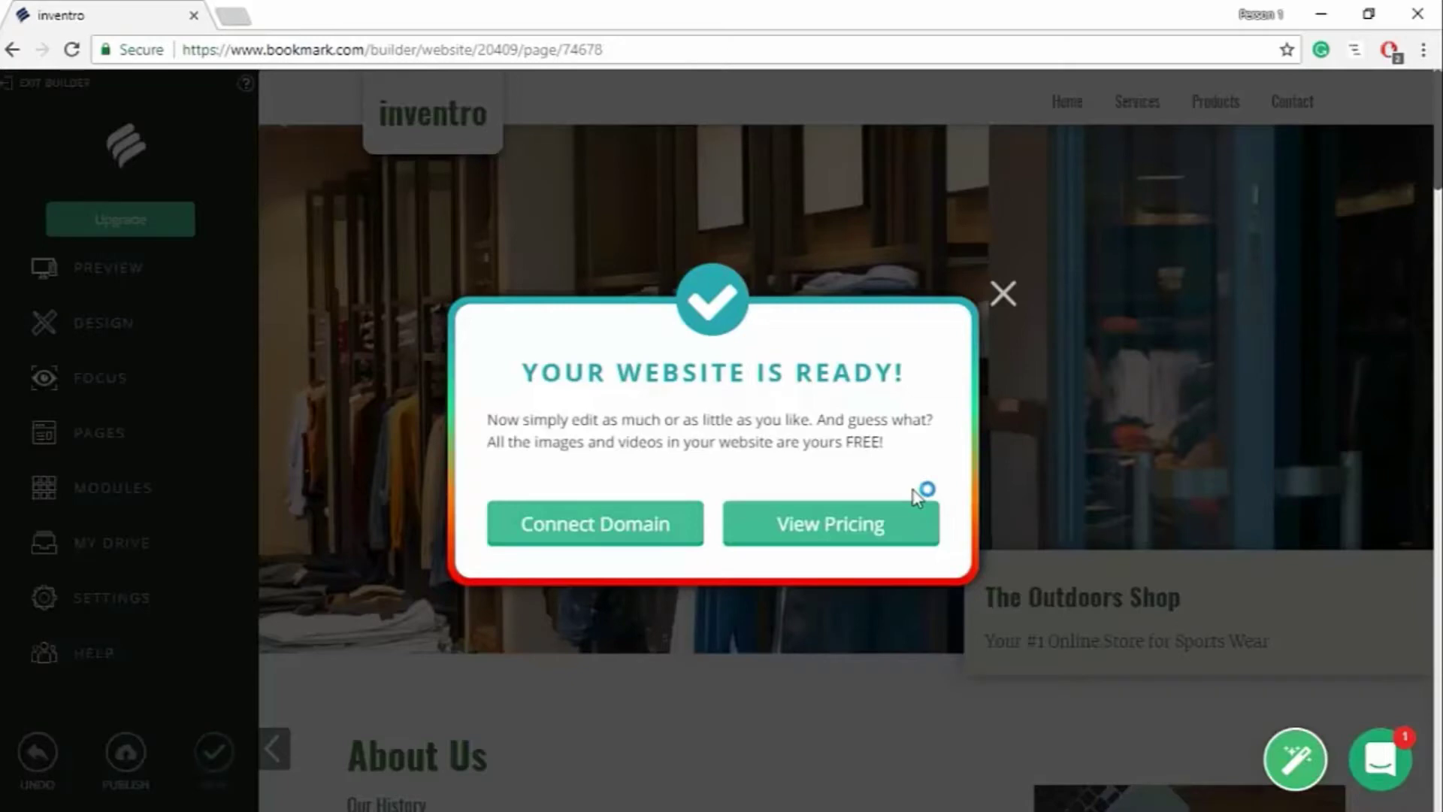
left_click(1004, 294)
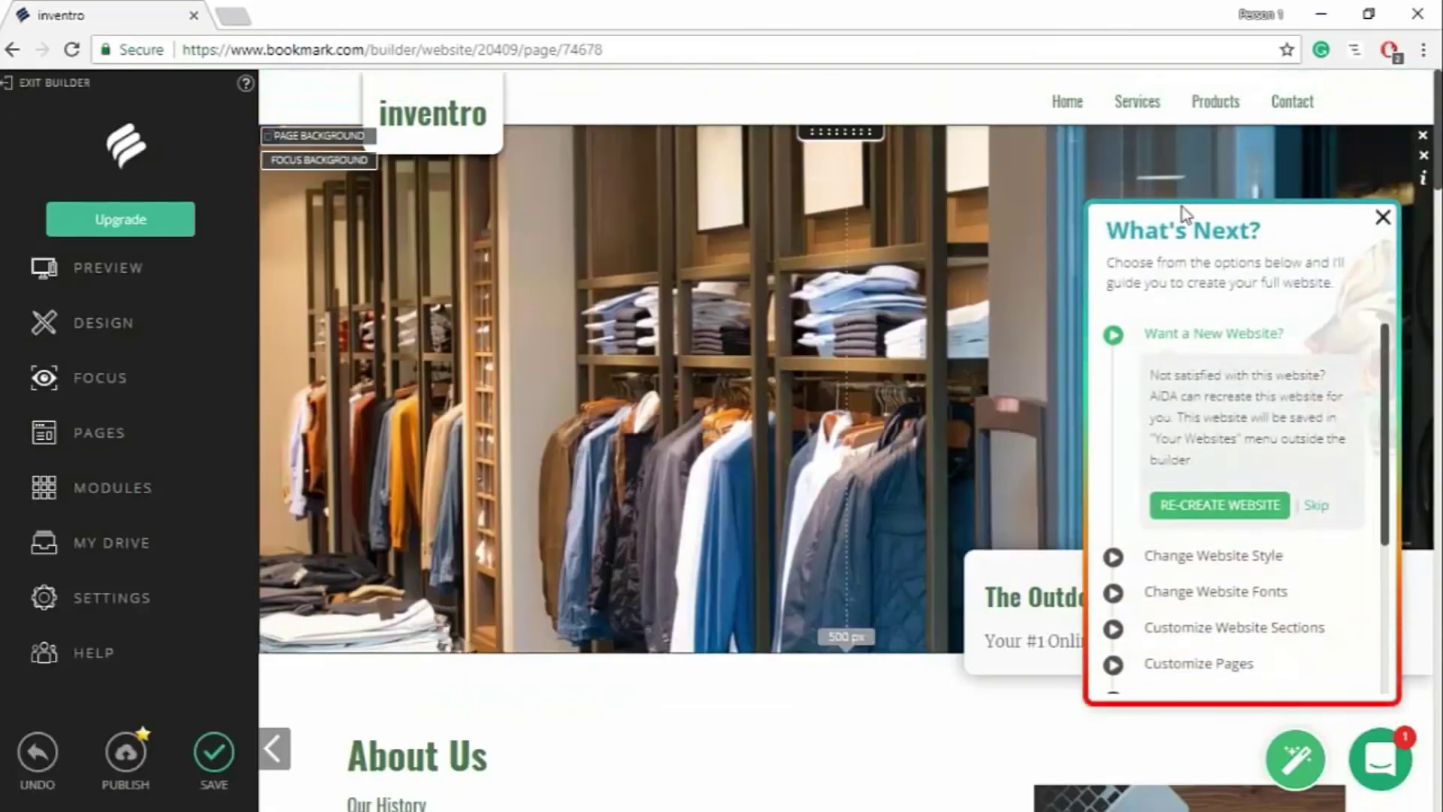
left_click(1383, 217)
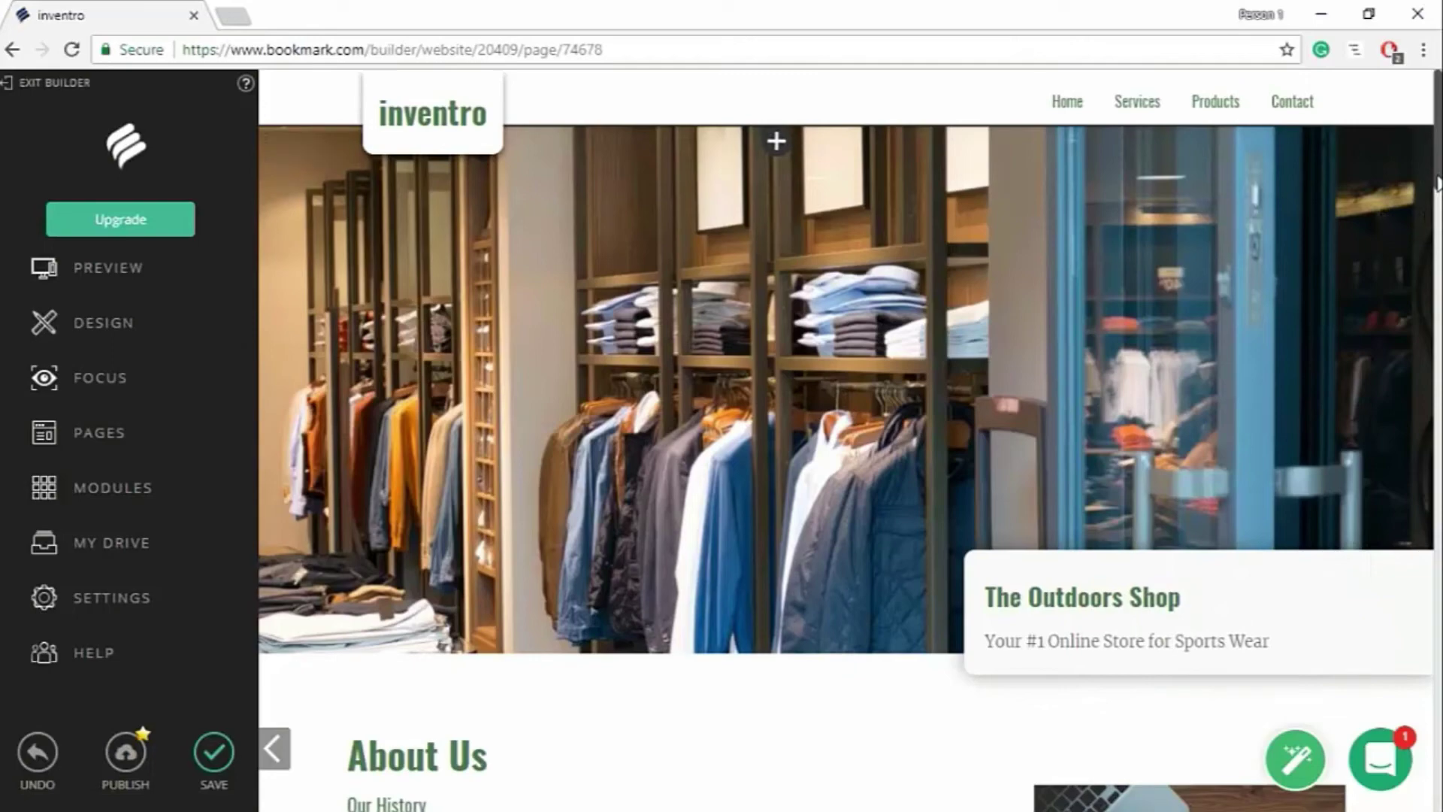
Use What's Next's Change Website Fonts 'Do It For Me' to apply the Lato Light pairing
scroll(1438, 186, "down", 5)
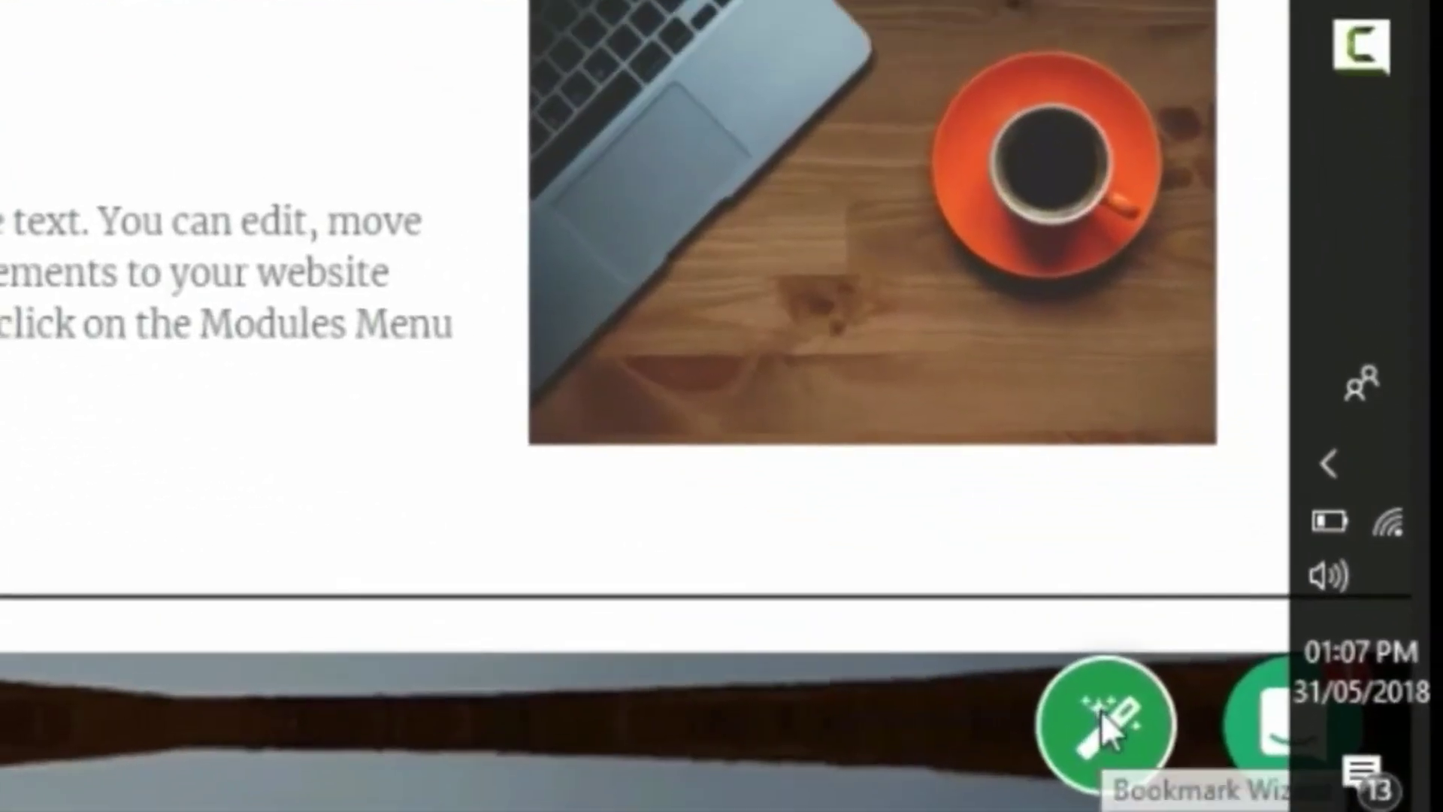
left_click(1109, 687)
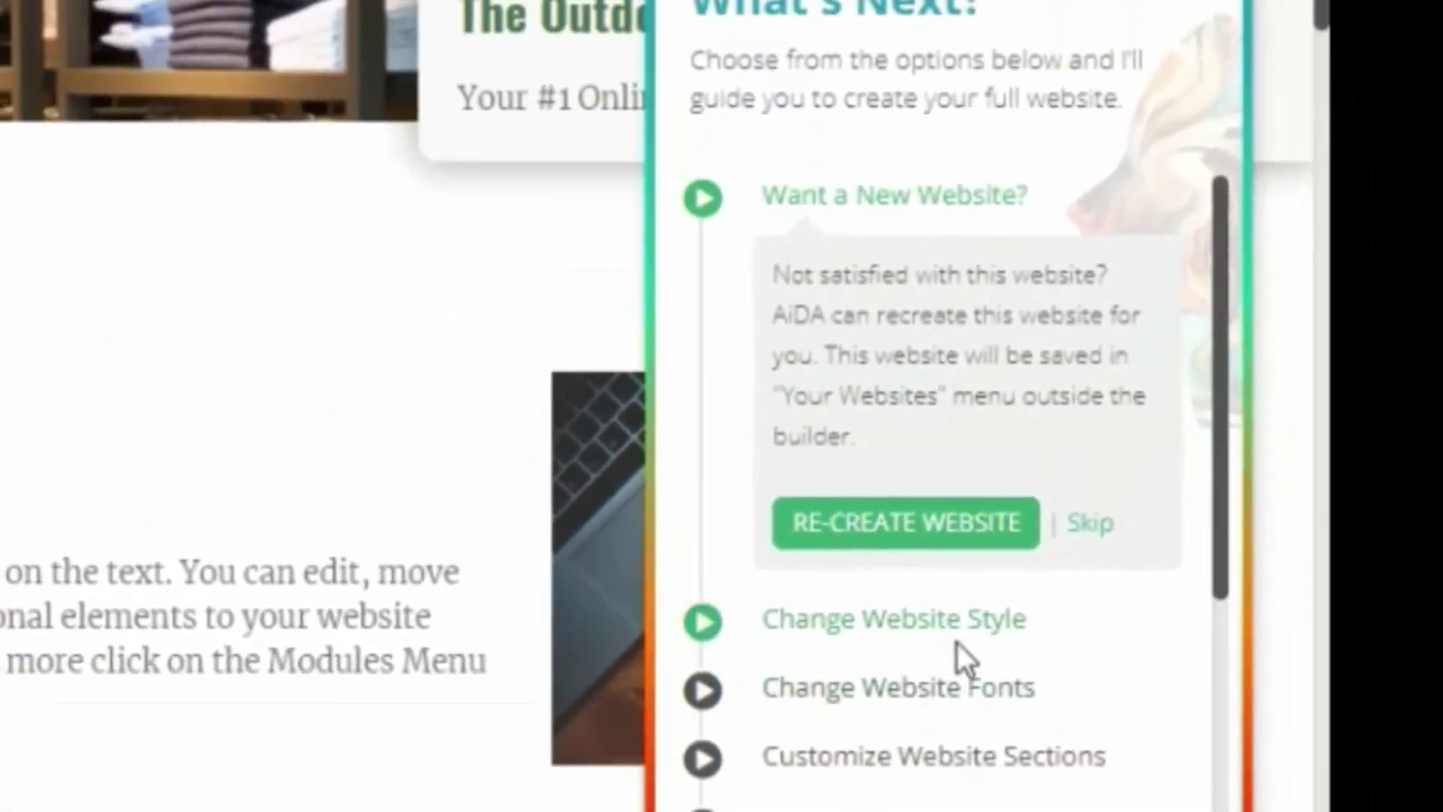
left_click(959, 693)
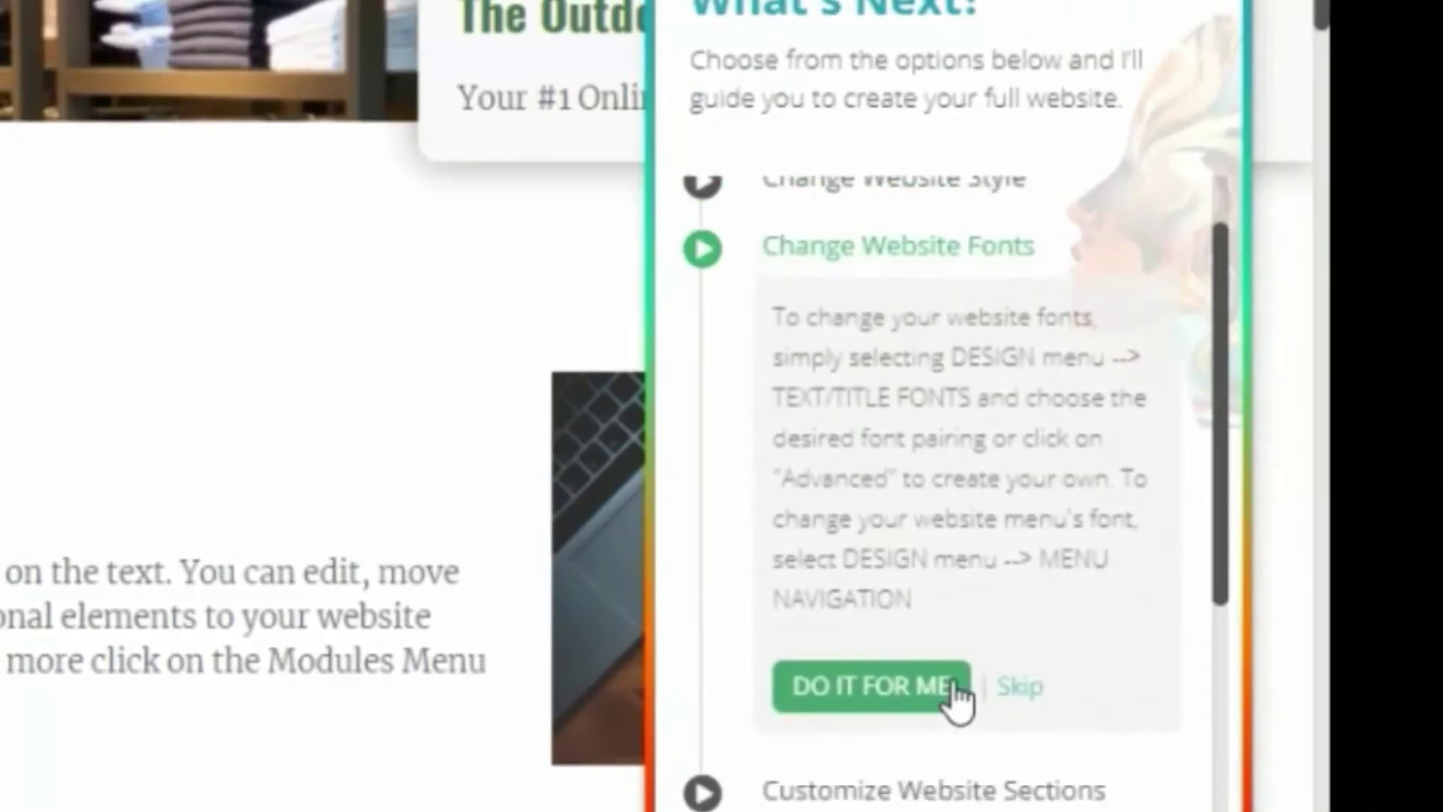
left_click(871, 693)
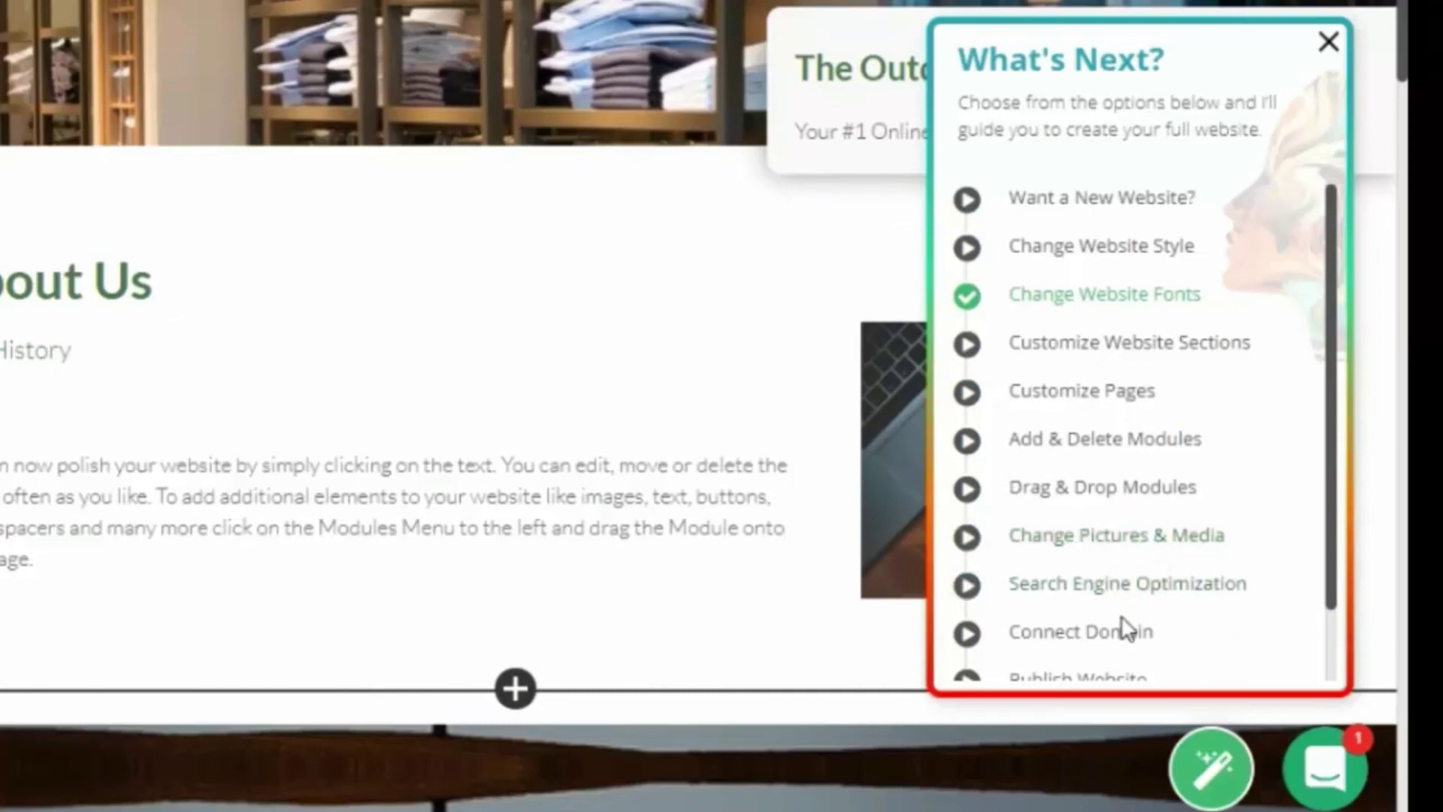
Expand the Connect Domain step in What's Next, then close the guide
left_click(1116, 644)
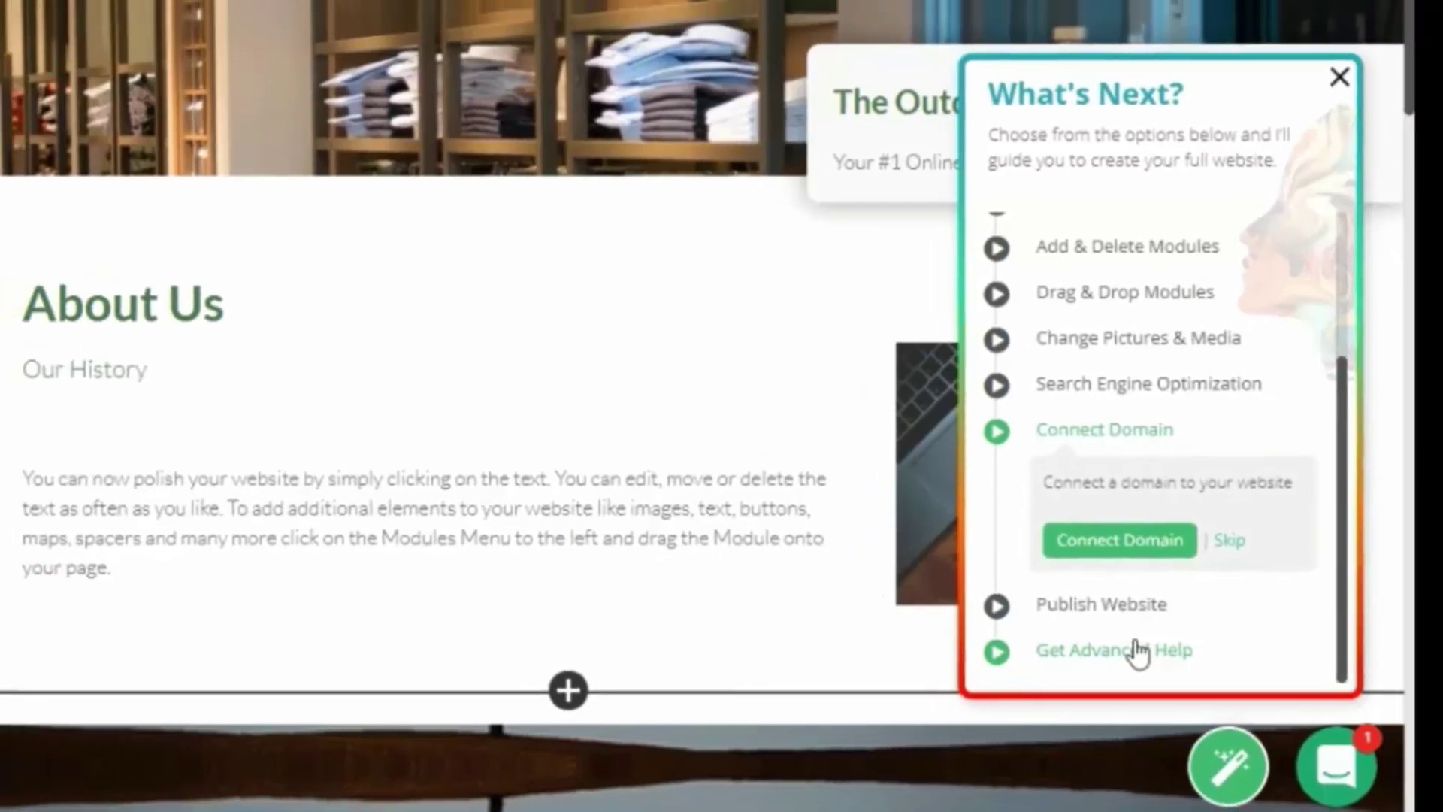
left_click(1328, 42)
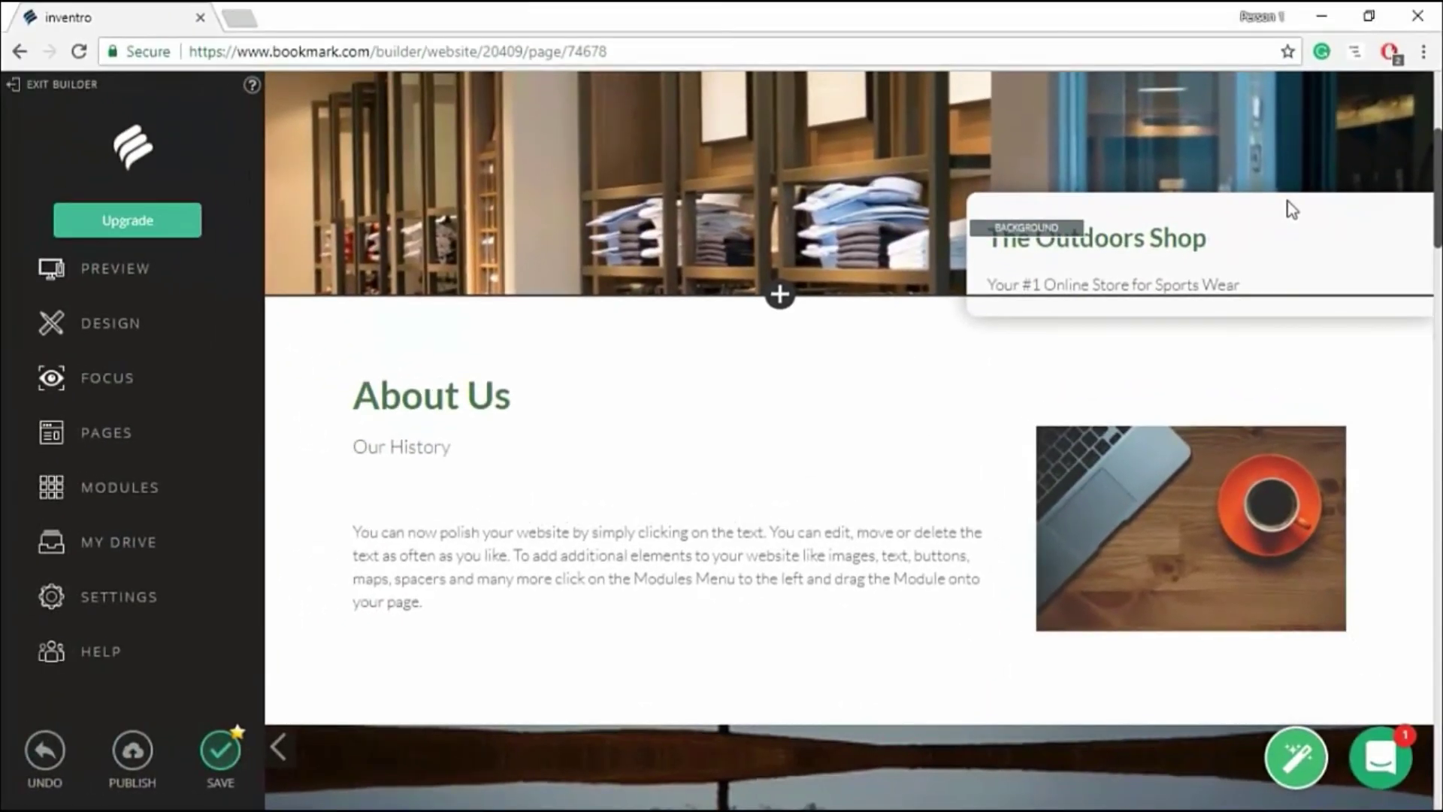